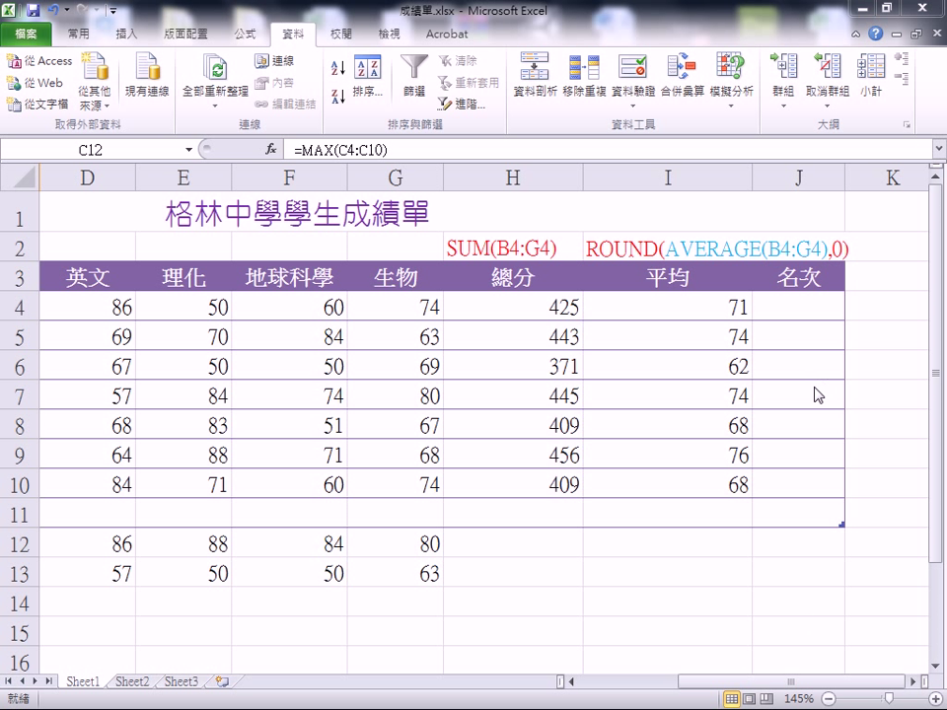
Step: Start editing C12's MAX formula and add a reference to cell J4
key("F2")
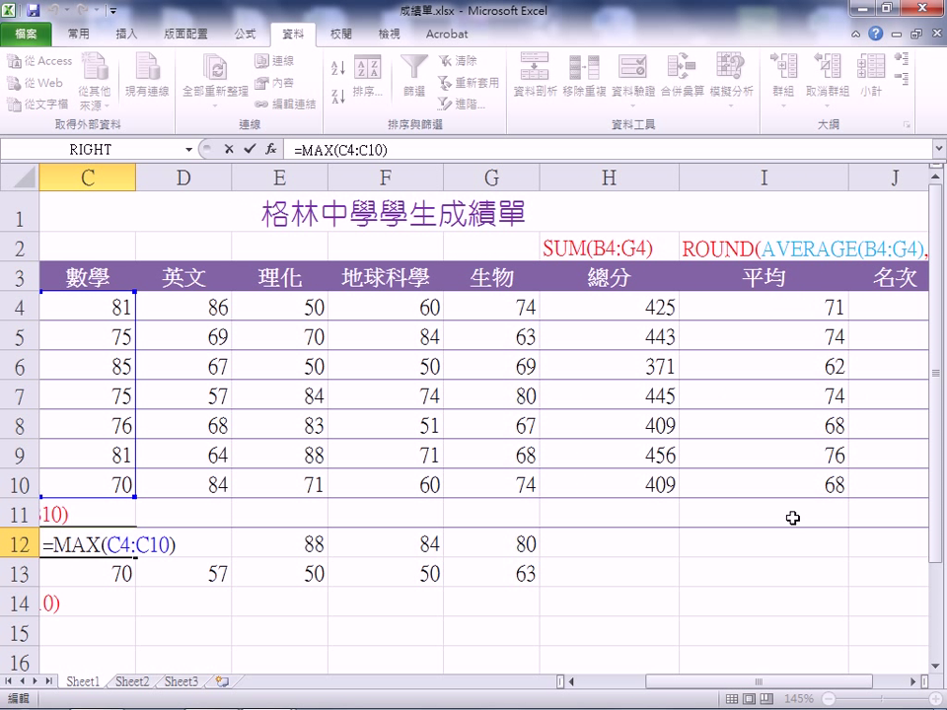
scroll(900, 612, "right", 2)
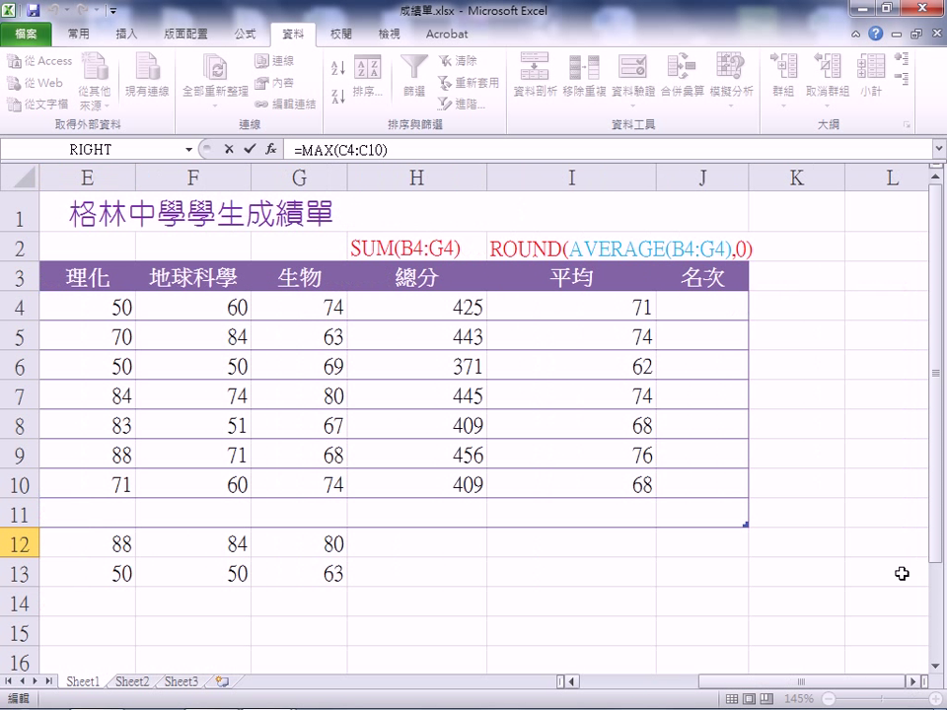
type("=")
left_click(717, 310)
Step: Insert RANK from autocomplete with J4 as its argument, then reselect the garbled formula and retype =rank(
type("=")
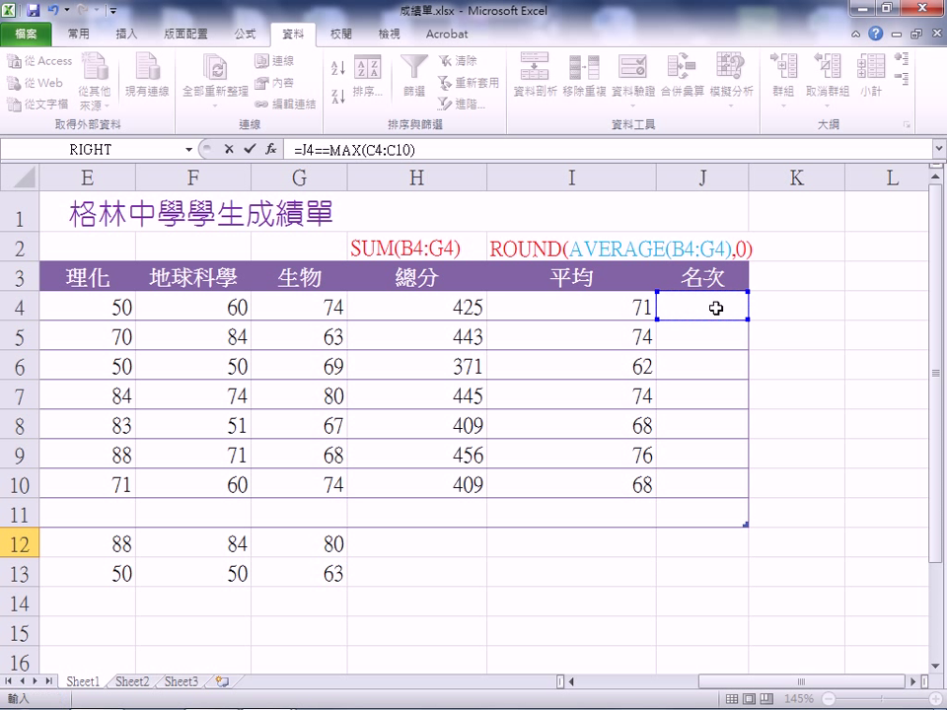
type("ra")
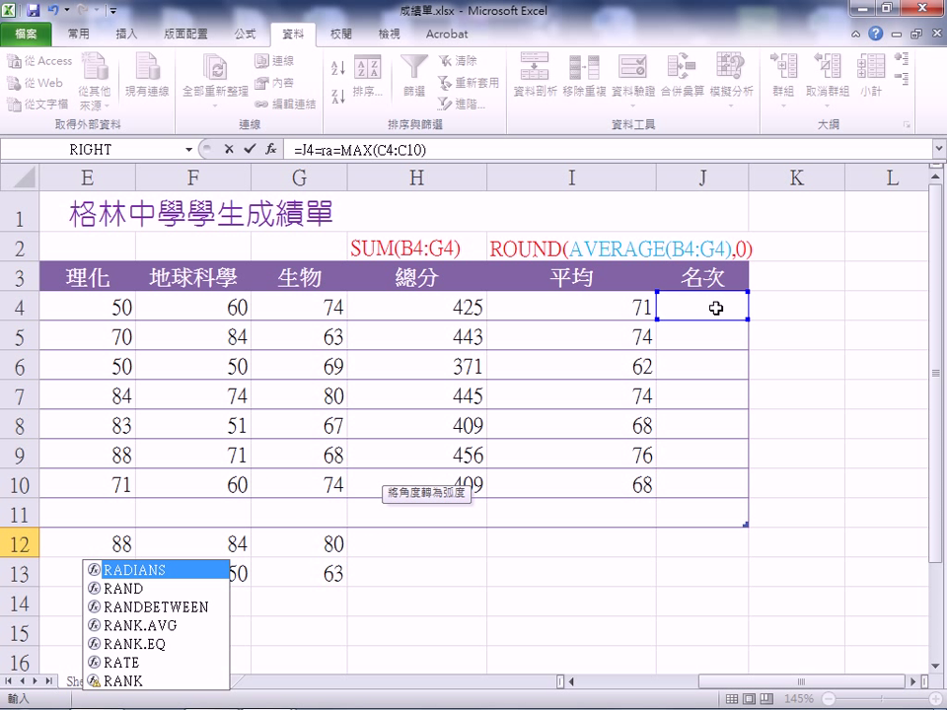
type("nk")
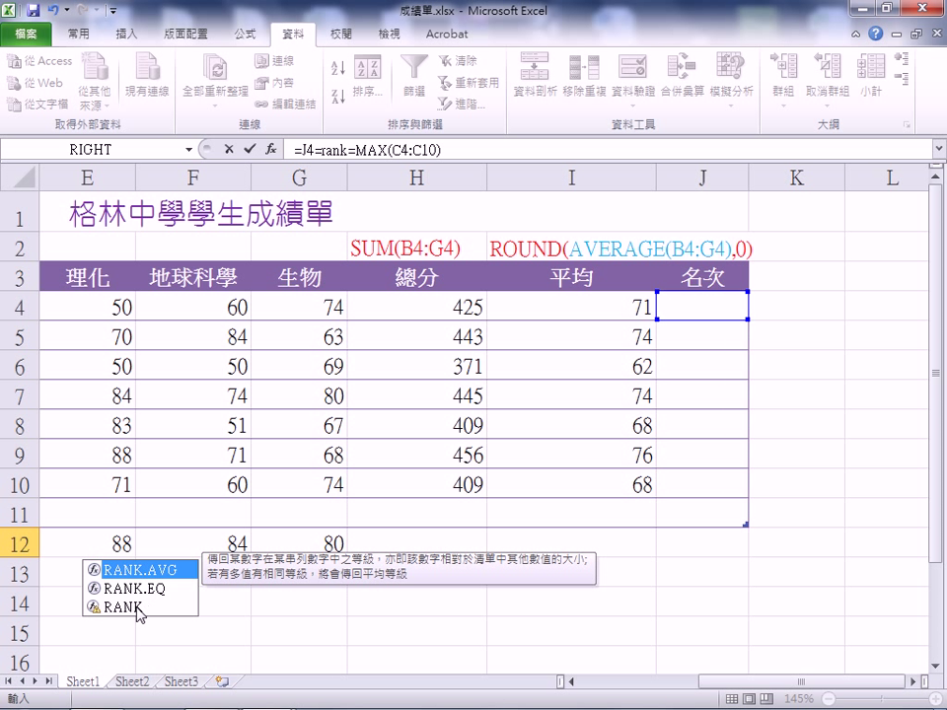
left_click(138, 610)
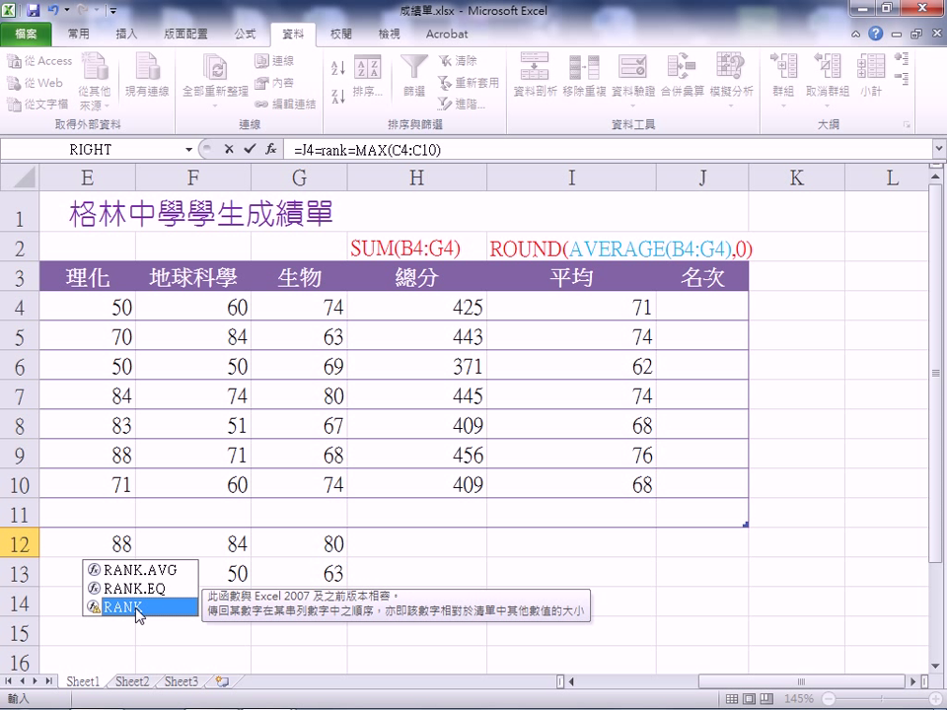
double_click(138, 608)
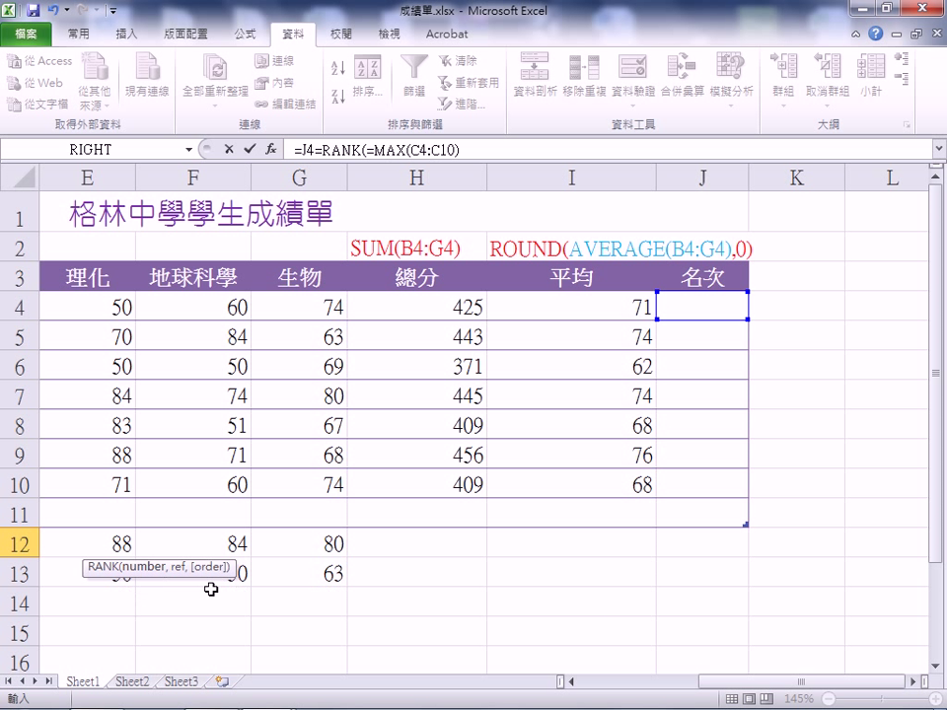
left_click(697, 308)
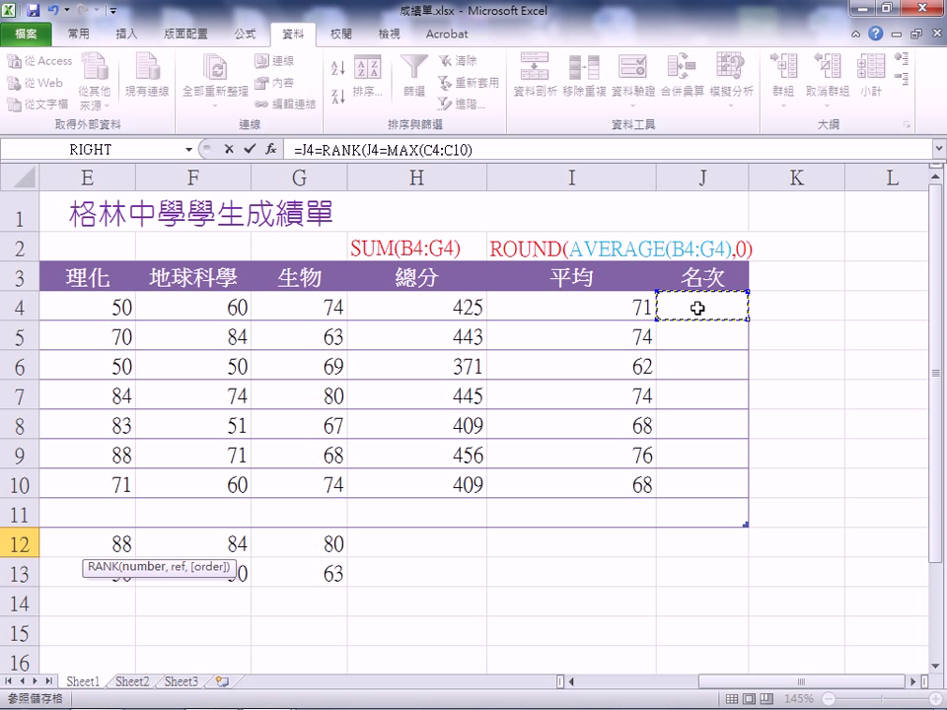
type("=")
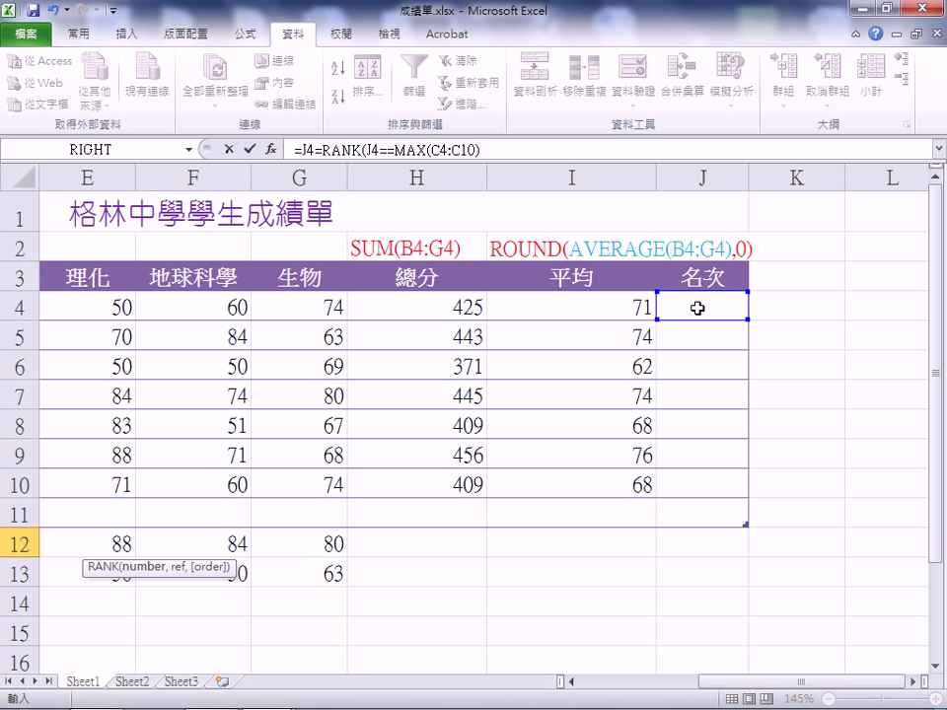
left_click_drag(523, 148, 292, 149)
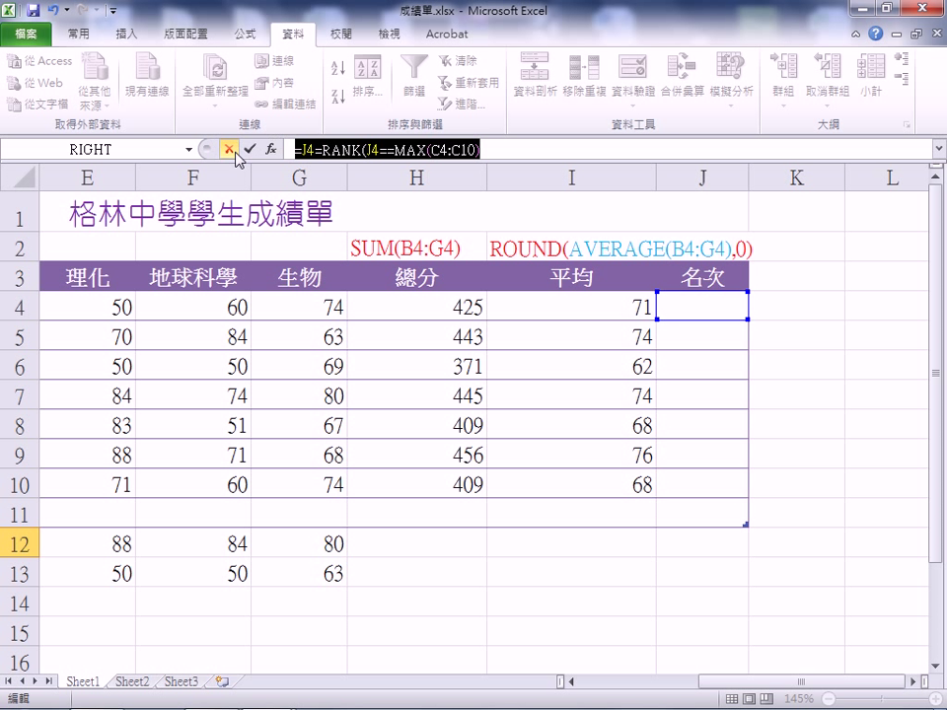
type("=rank")
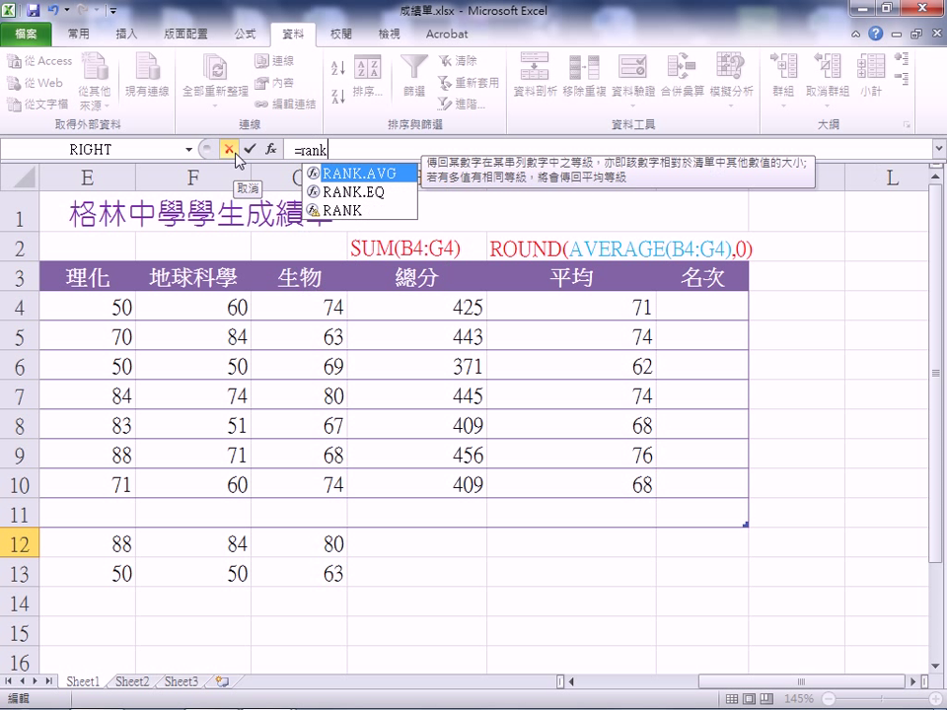
type("(")
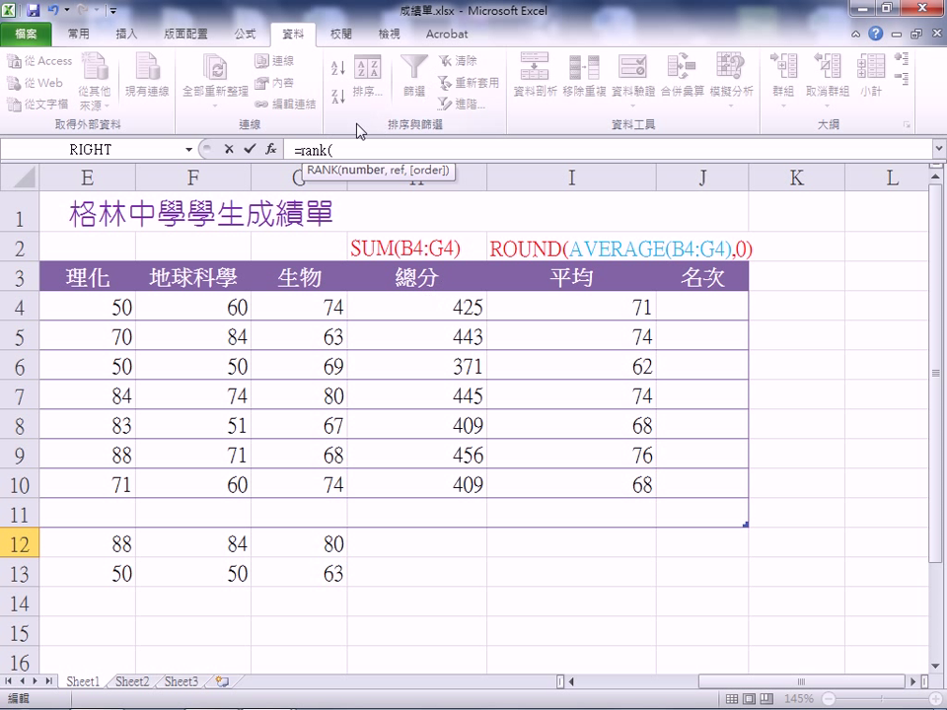
Step: Complete C12's formula as =rank(H4,H4:H10), ranking the 425 total fourth
left_click(402, 309)
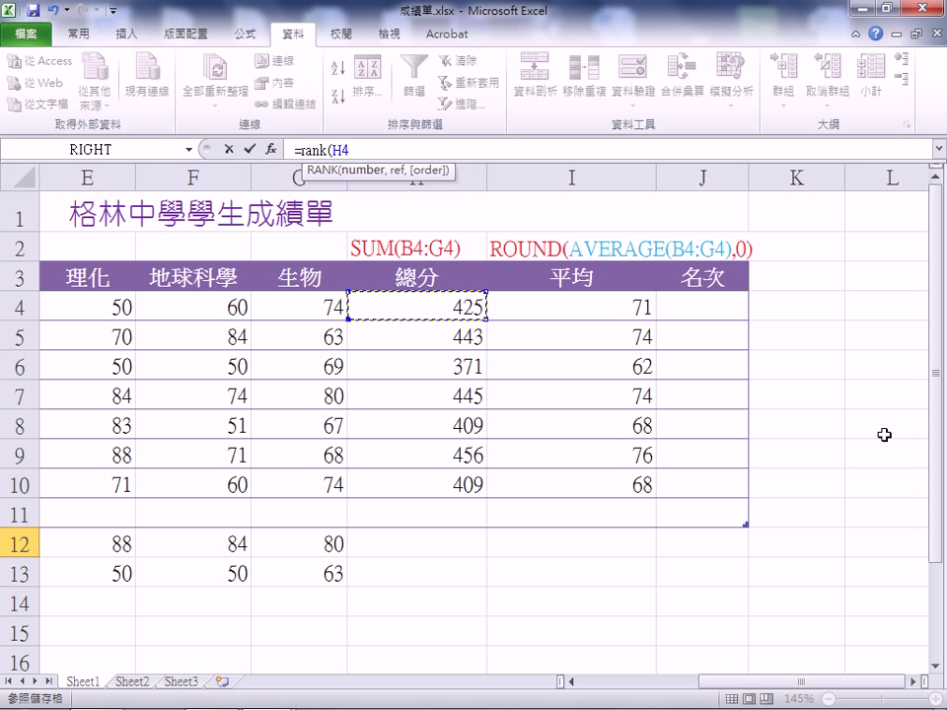
type(",")
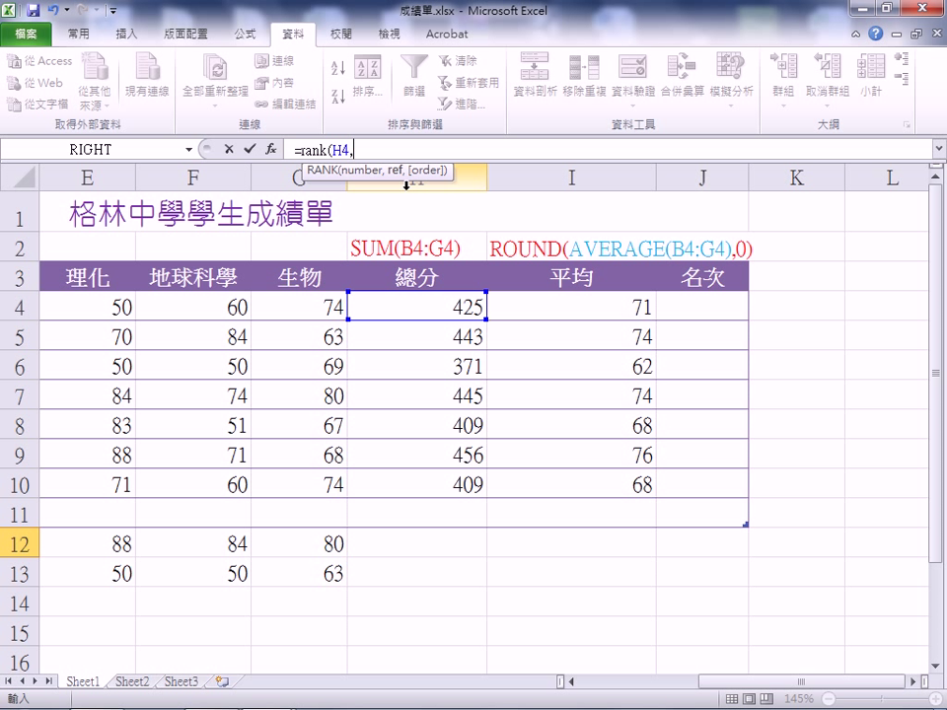
left_click(451, 304)
left_click_drag(451, 305, 449, 489)
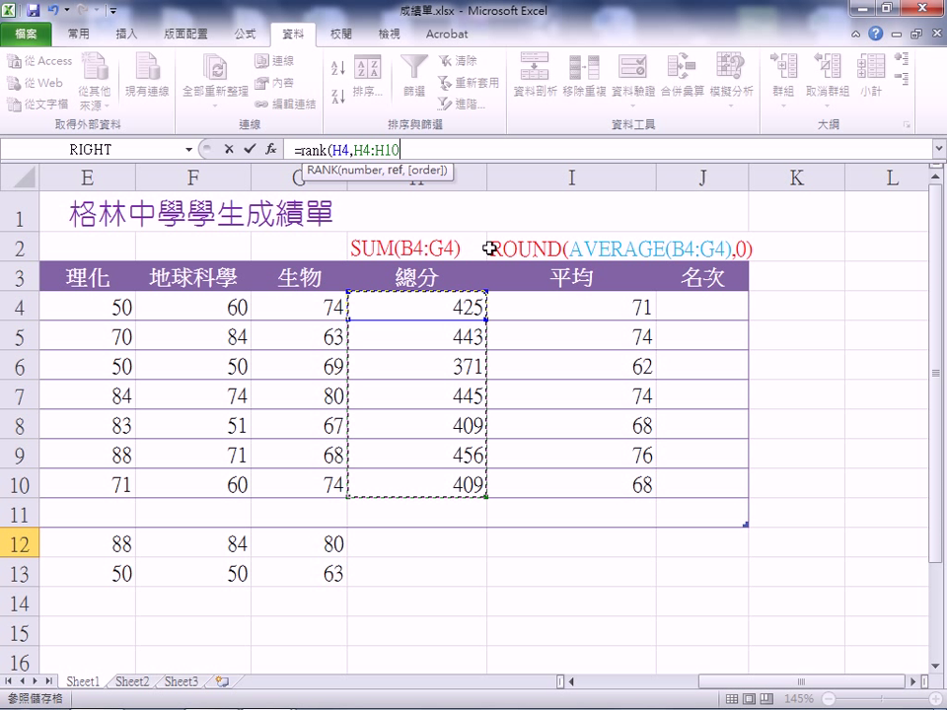
type(")")
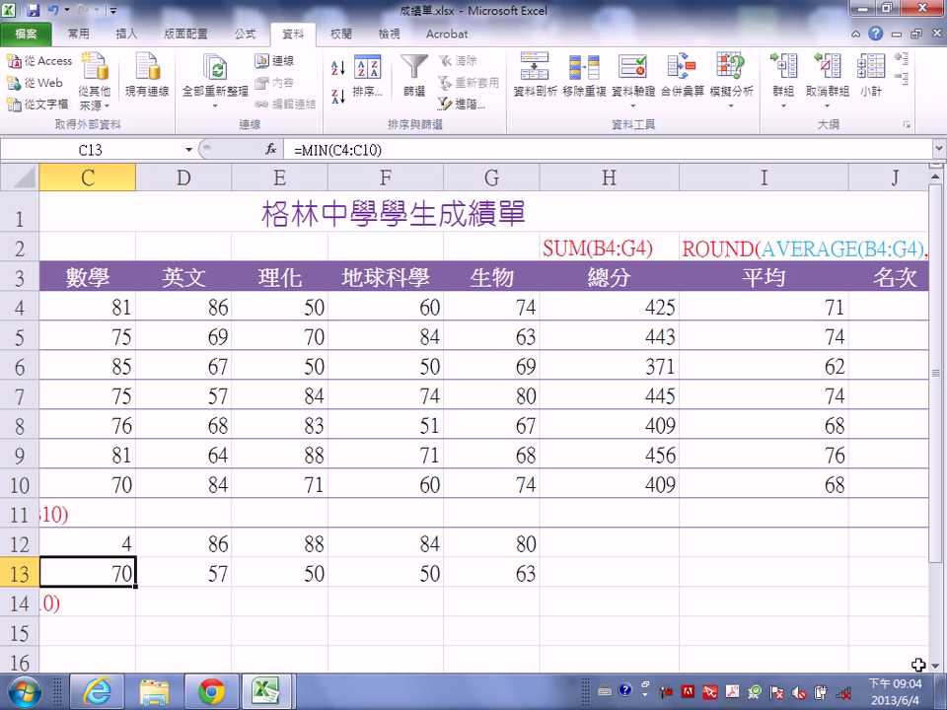
Step: Enter =rank(H4,H4:H10) in J4 so the 名次 column auto-fills down to J11
left_click(915, 680)
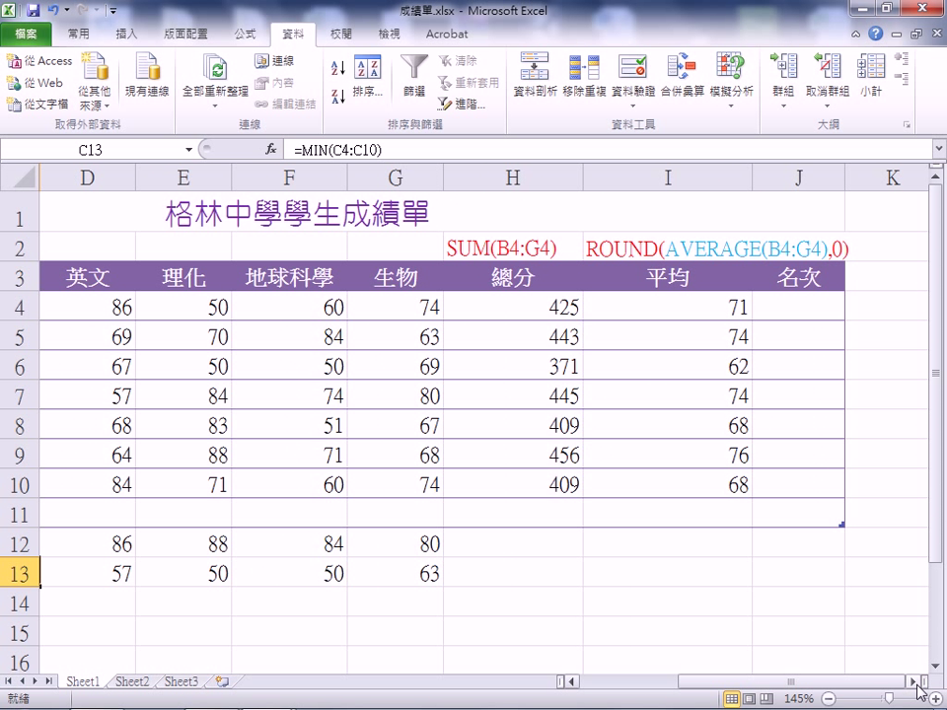
left_click(773, 310)
left_click_drag(714, 688, 798, 684)
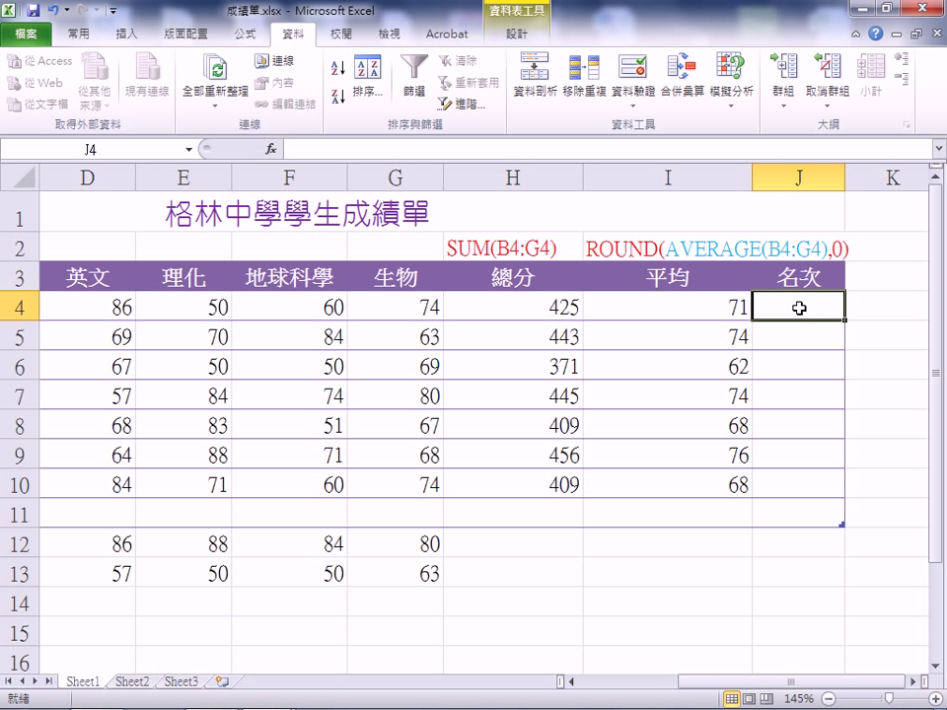
type("=ra")
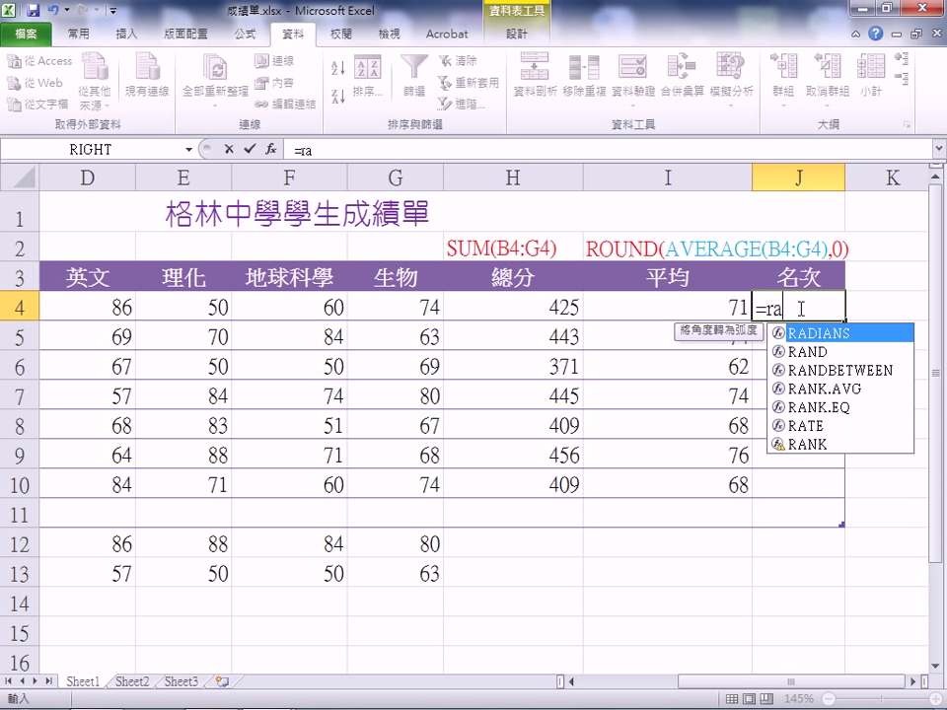
type("nk(")
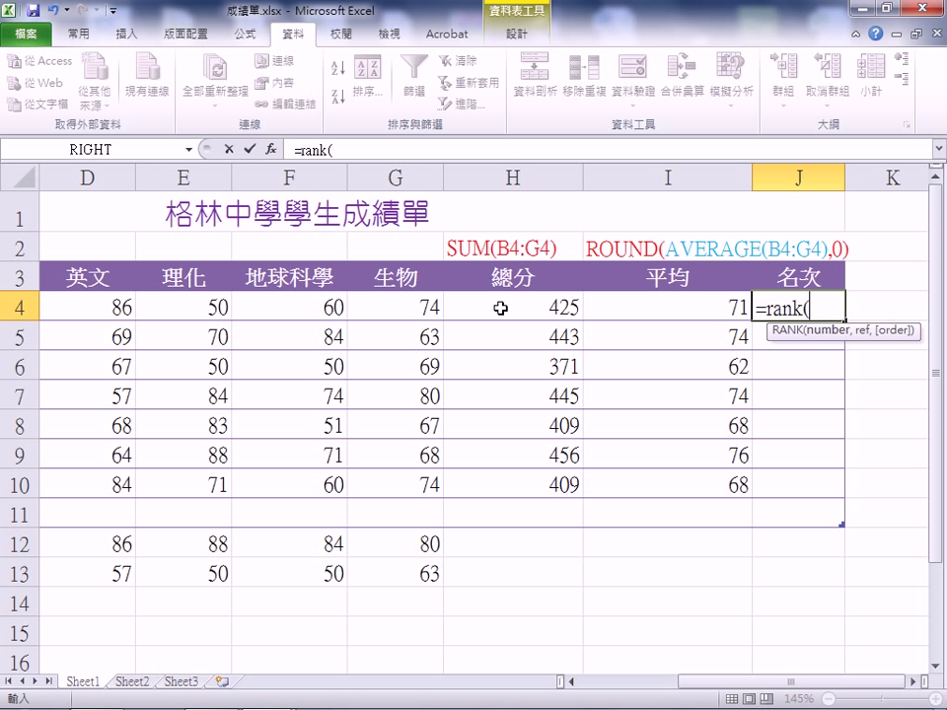
left_click(516, 309)
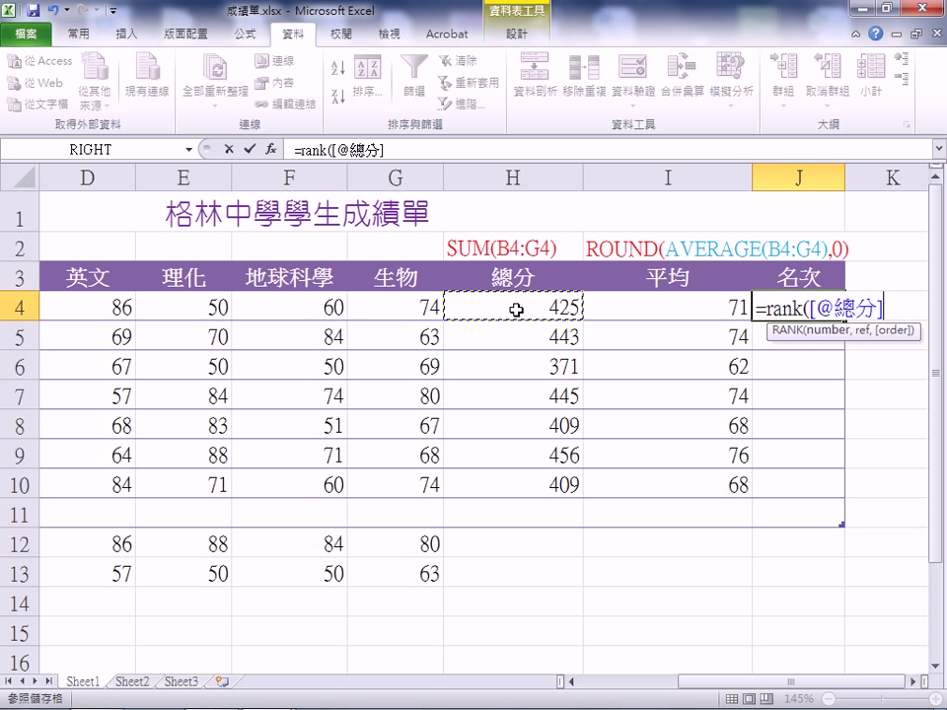
key("BackSpace")
key("BackSpace")
key("BackSpace")
key("BackSpace")
key("BackSpace")
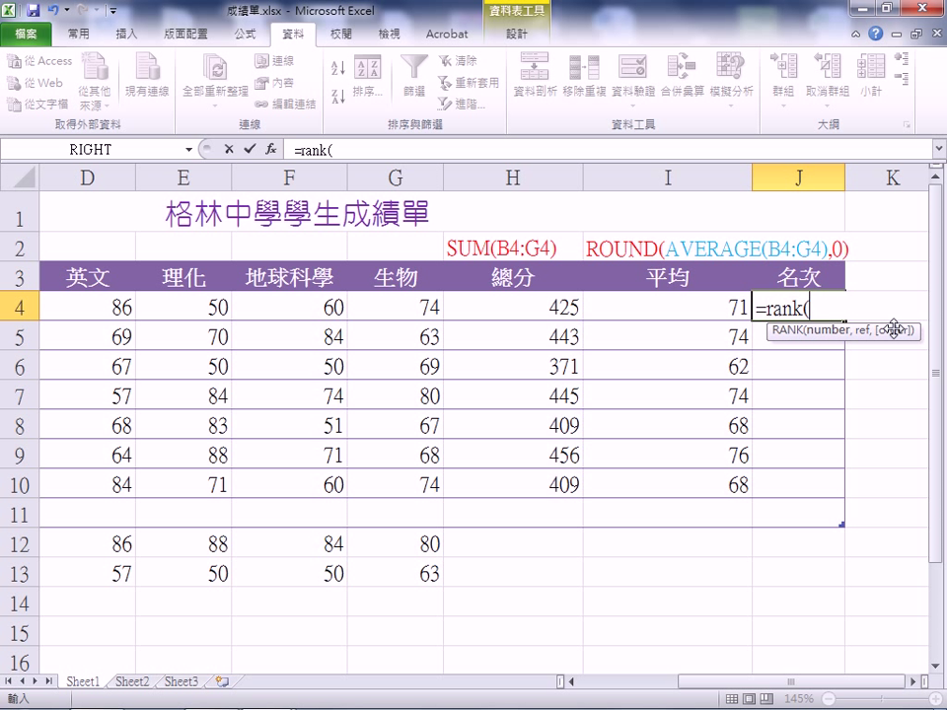
type("H4")
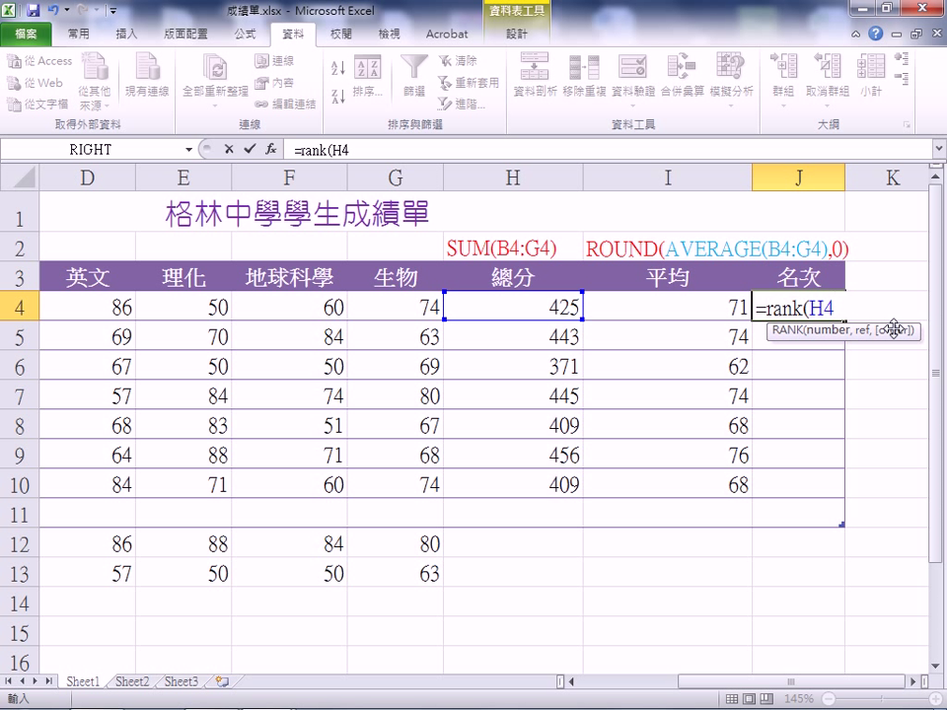
type(",")
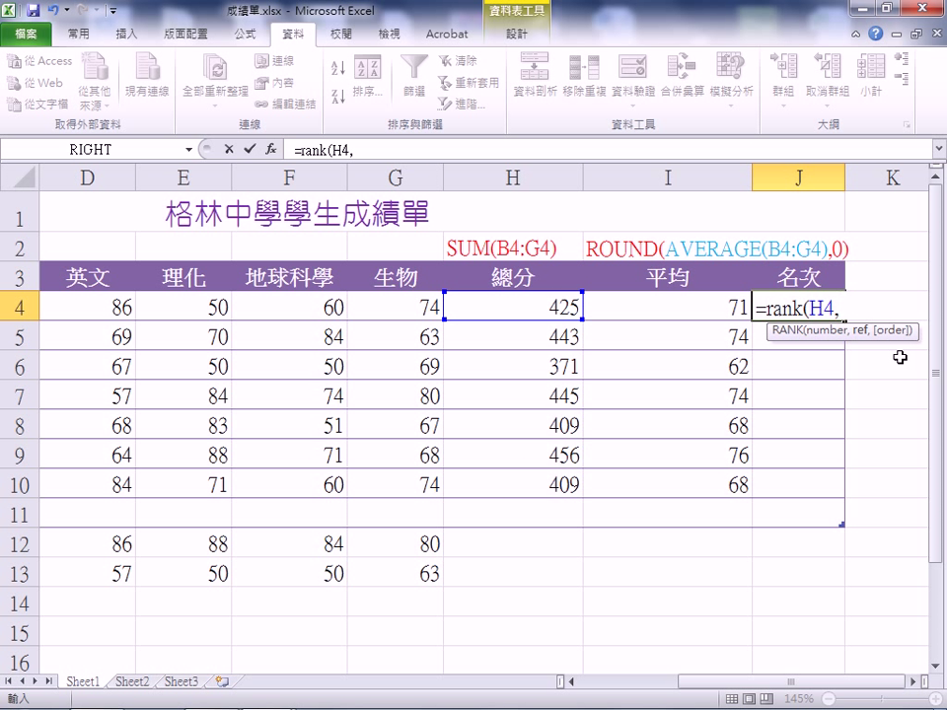
type("H4:")
type("H10")
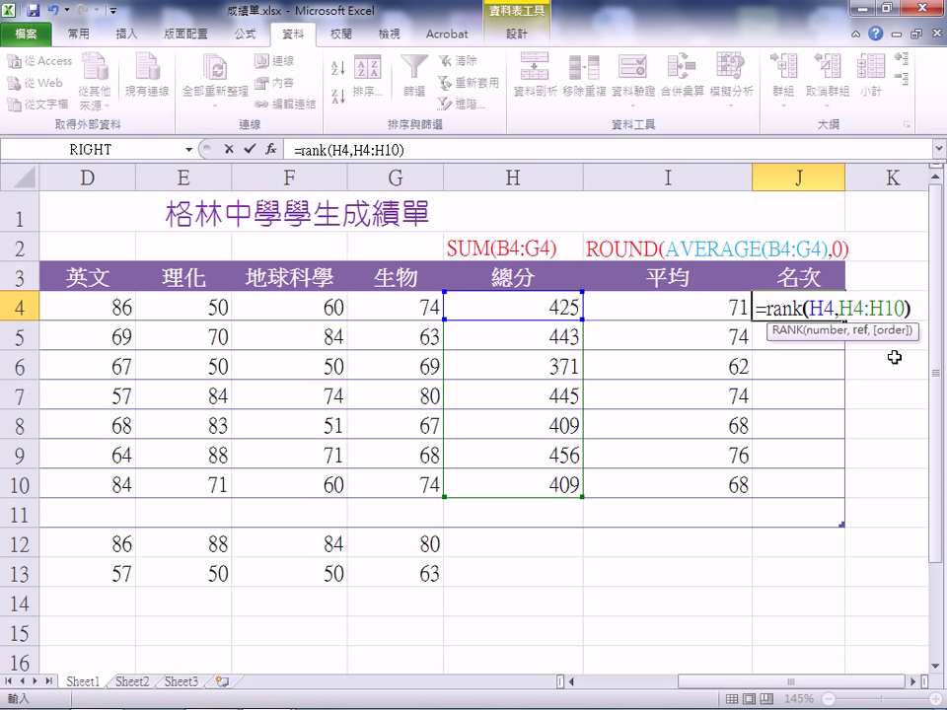
key("Return")
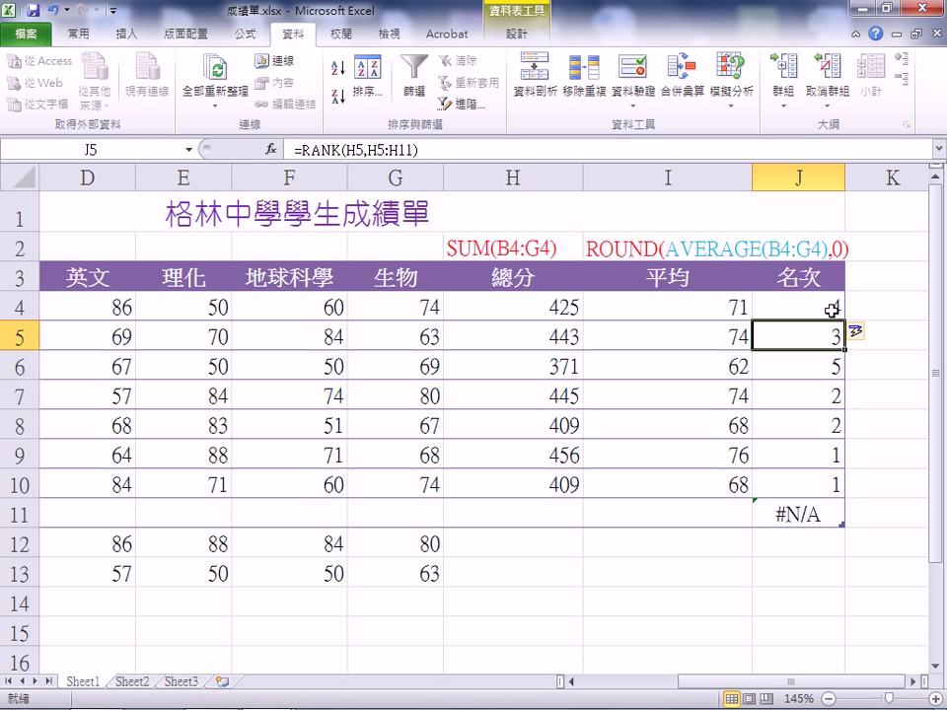
Step: Delete the #N/A in J11 and fill J4's RANK formula down to J10
left_click(834, 310)
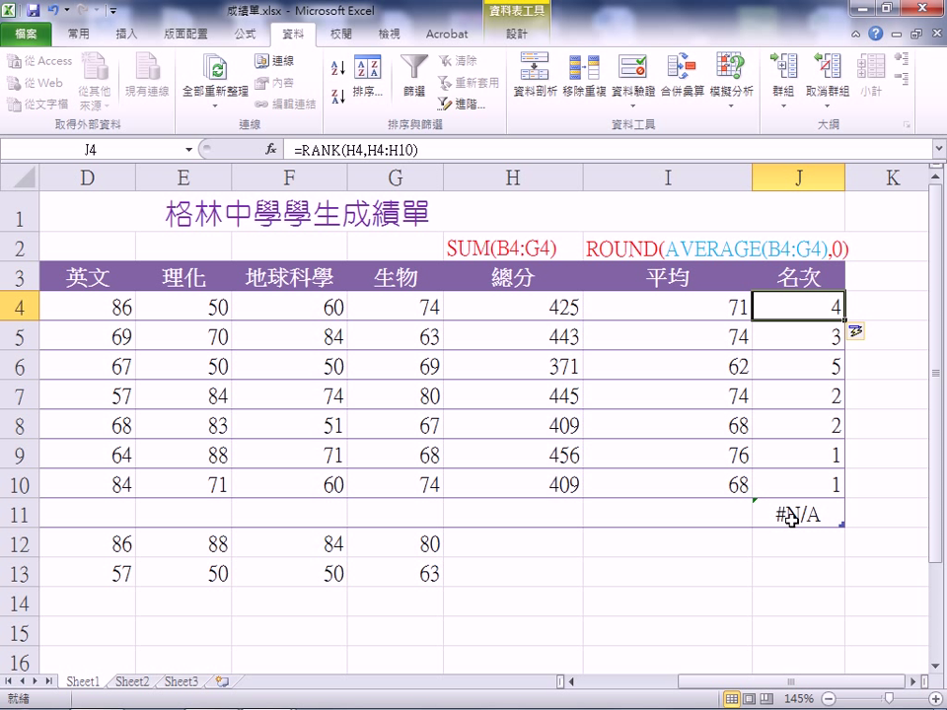
left_click(792, 518)
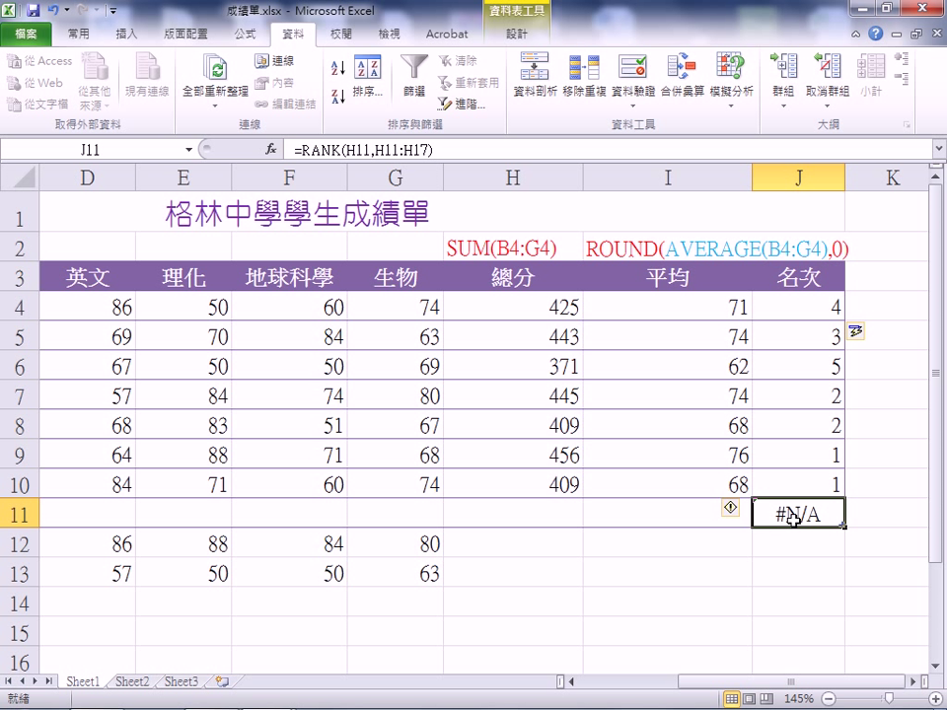
key("Delete")
left_click(782, 307)
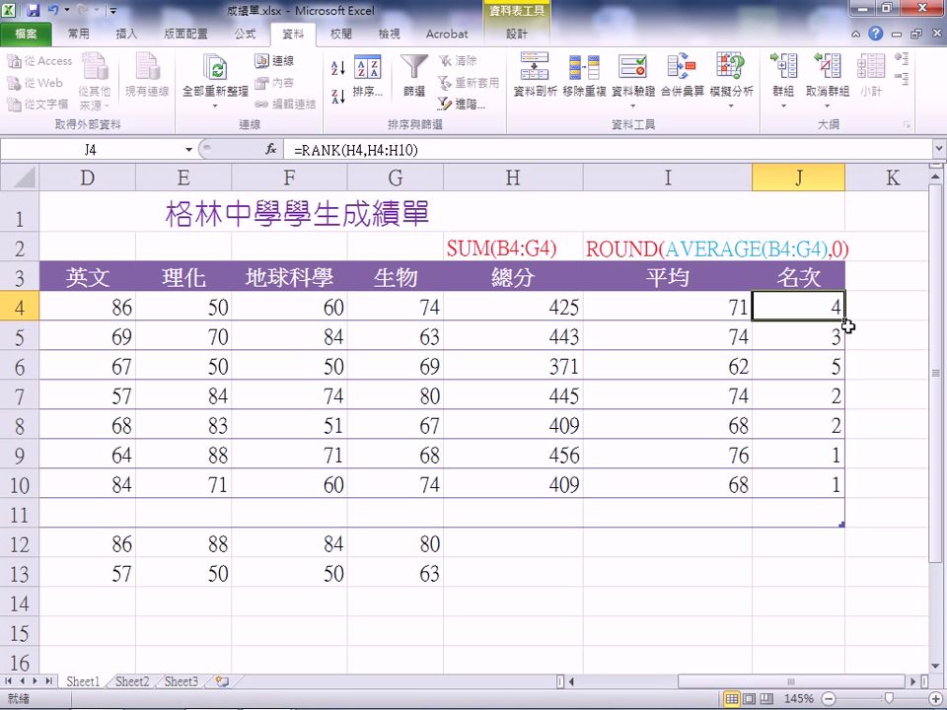
left_click_drag(846, 321, 847, 501)
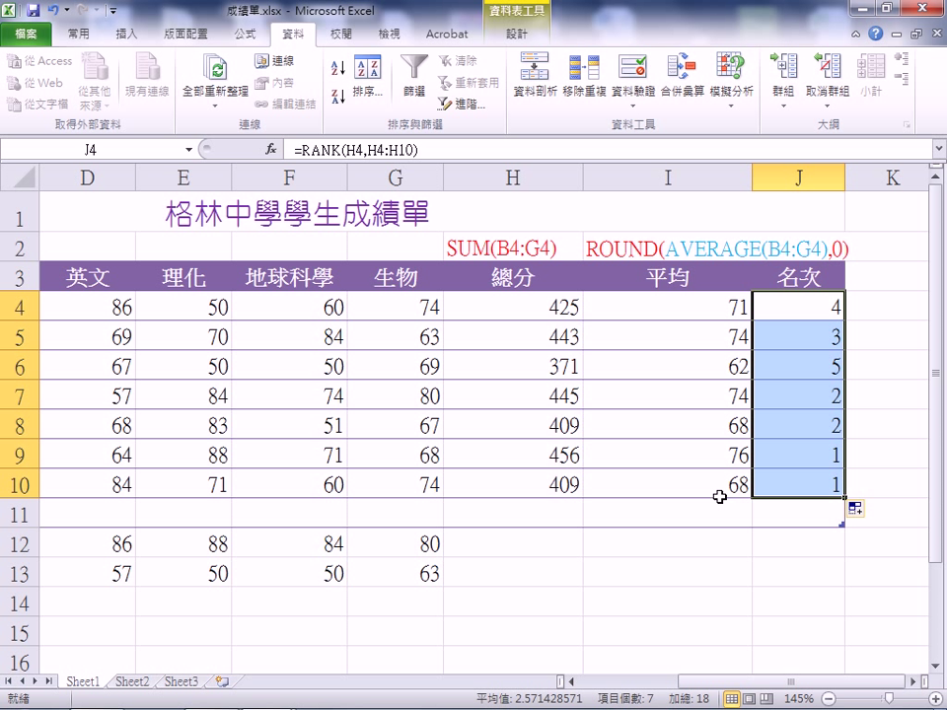
left_click(824, 312)
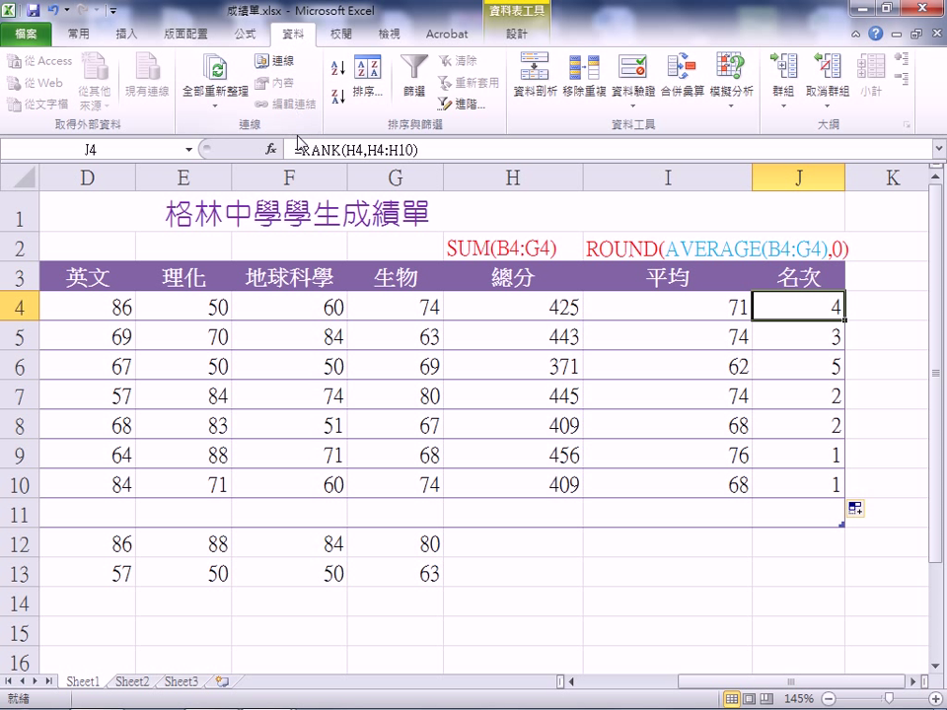
Step: Edit J4's formula and locate the H4:H10 range argument within it
double_click(825, 309)
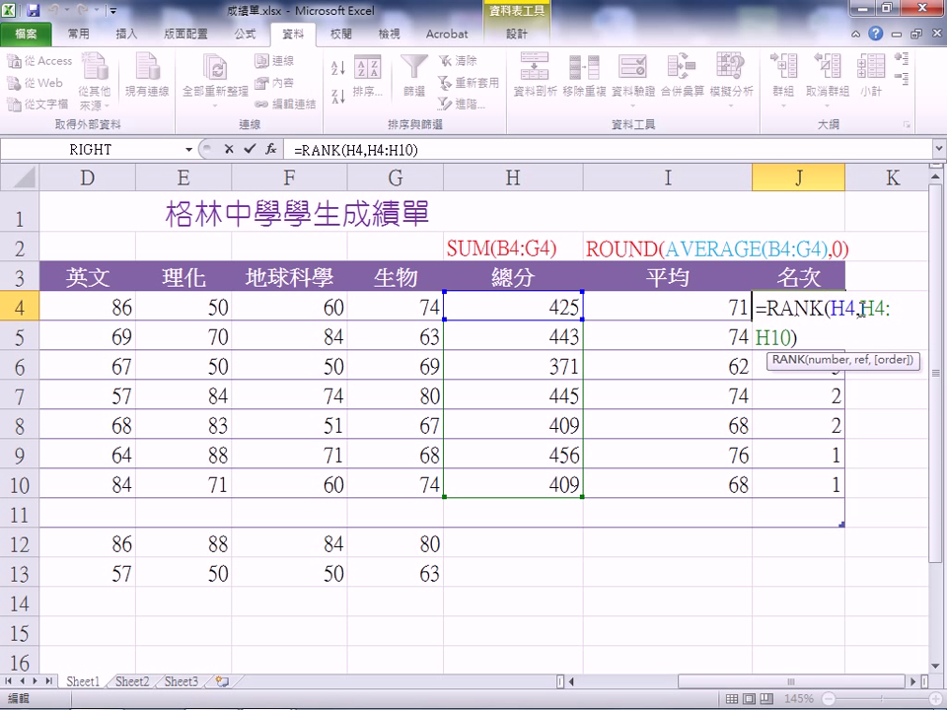
left_click_drag(831, 309, 888, 309)
left_click(858, 309)
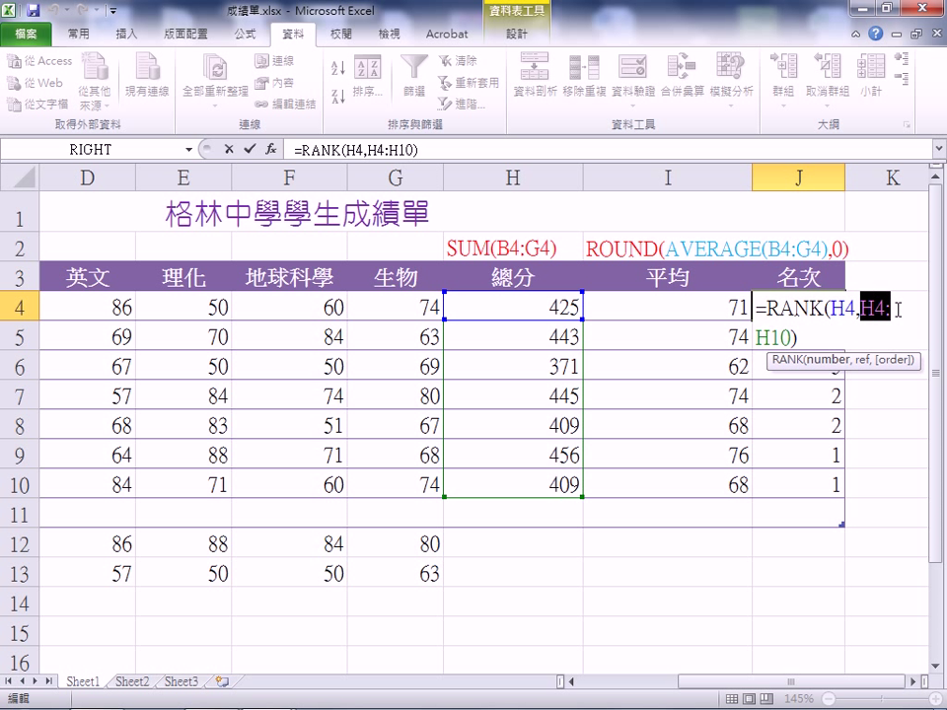
left_click_drag(756, 339, 790, 338)
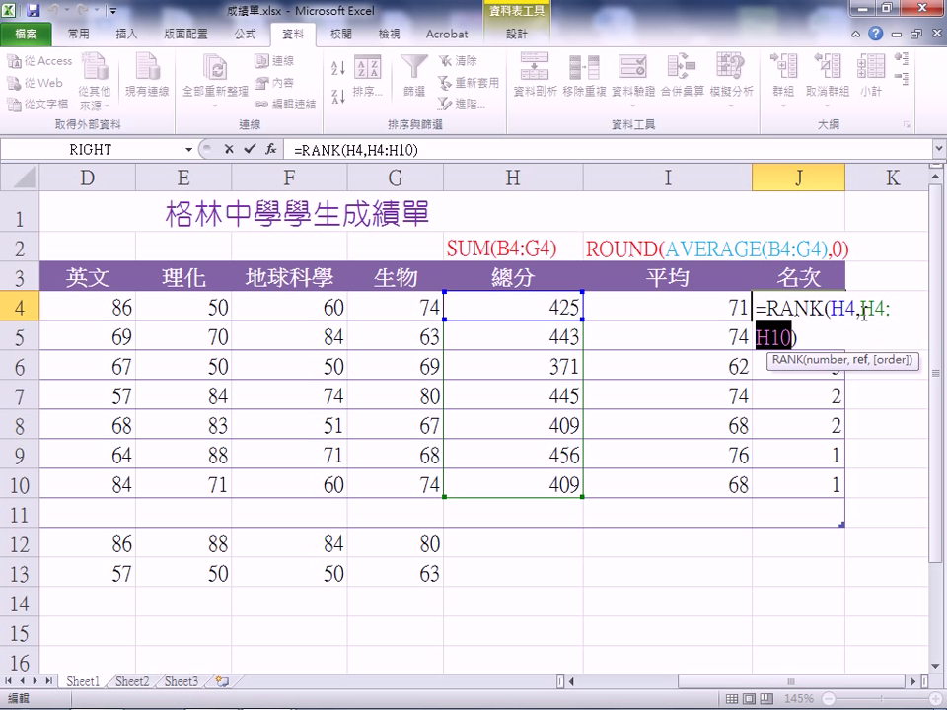
left_click_drag(862, 308, 795, 340)
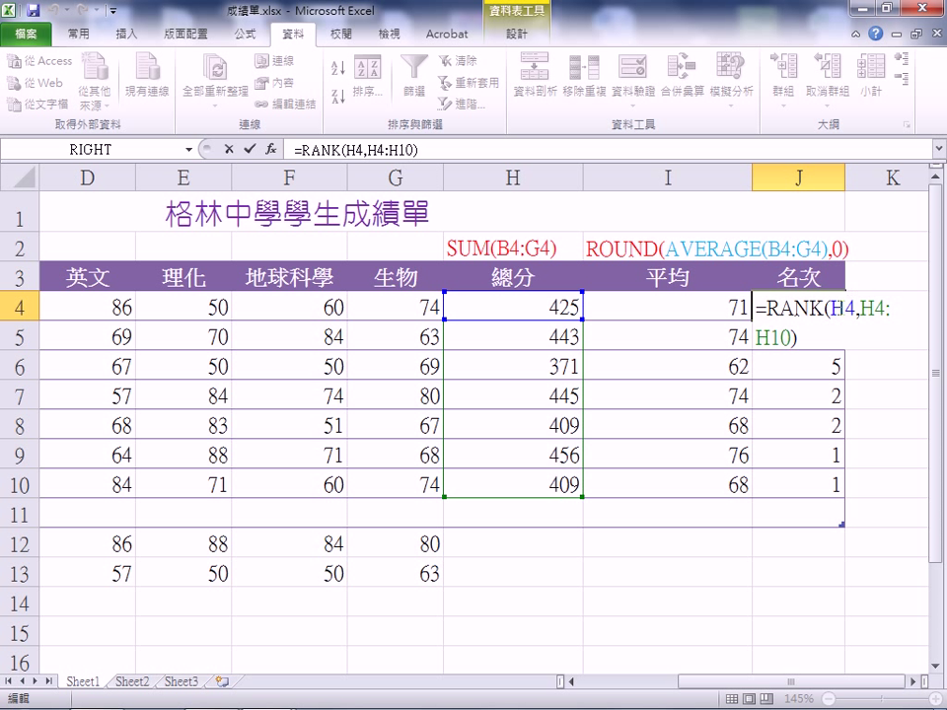
double_click(854, 308)
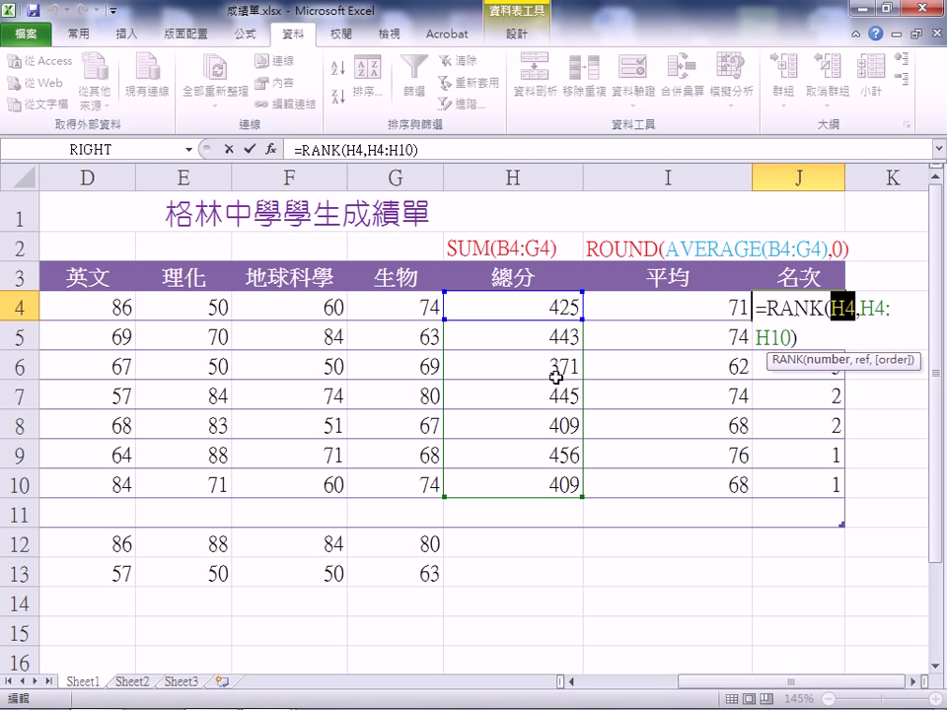
left_click_drag(544, 300, 542, 477)
left_click(874, 312)
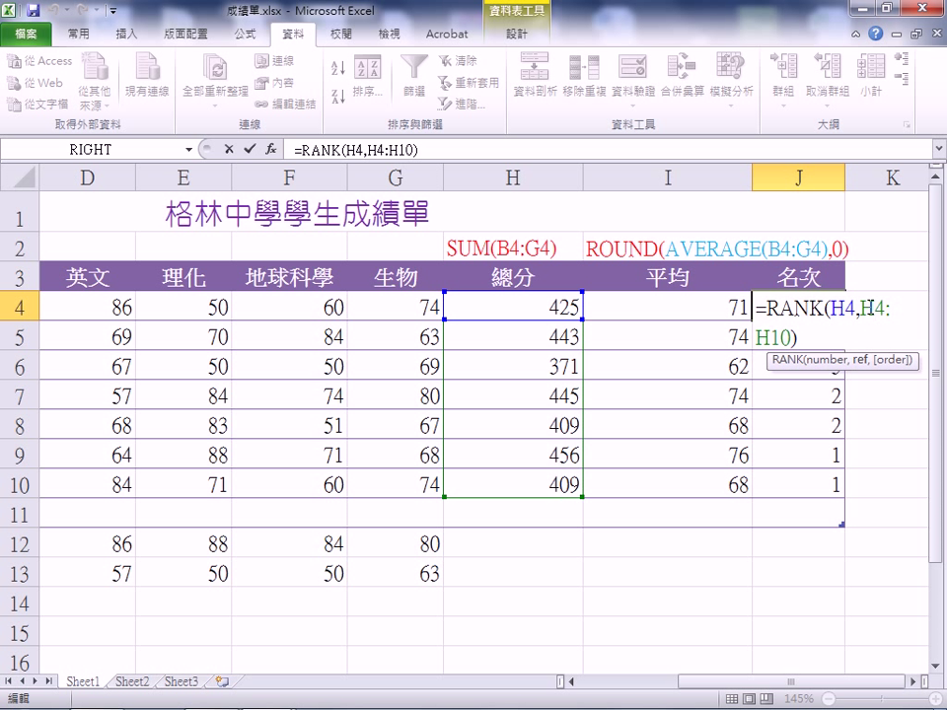
Step: Make the range absolute as $H$4:$H$10 with F4 and commit J4's formula
double_click(864, 310)
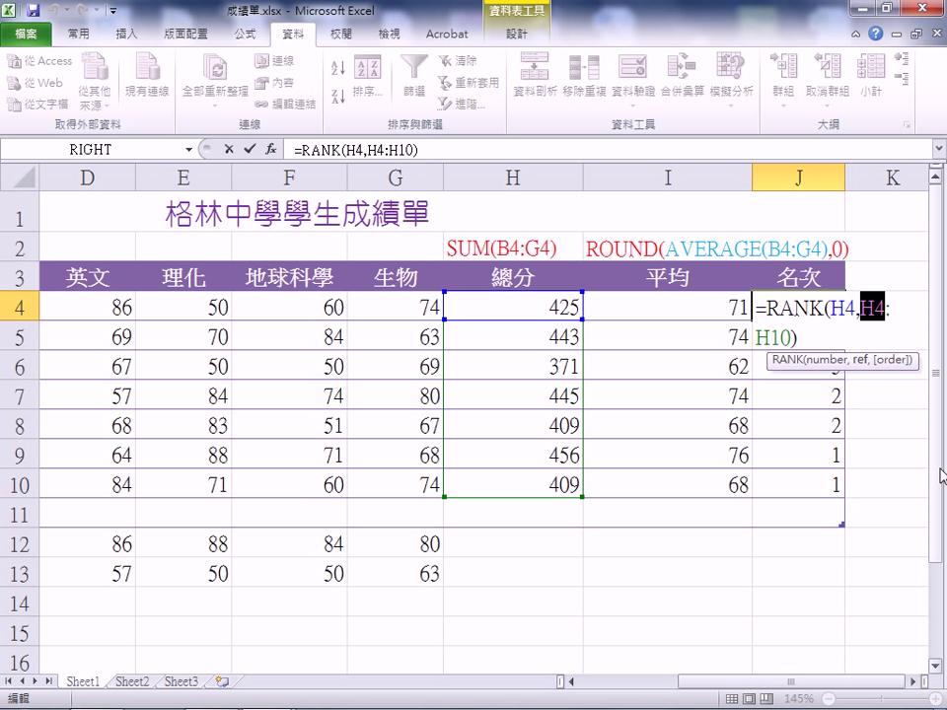
key("F4")
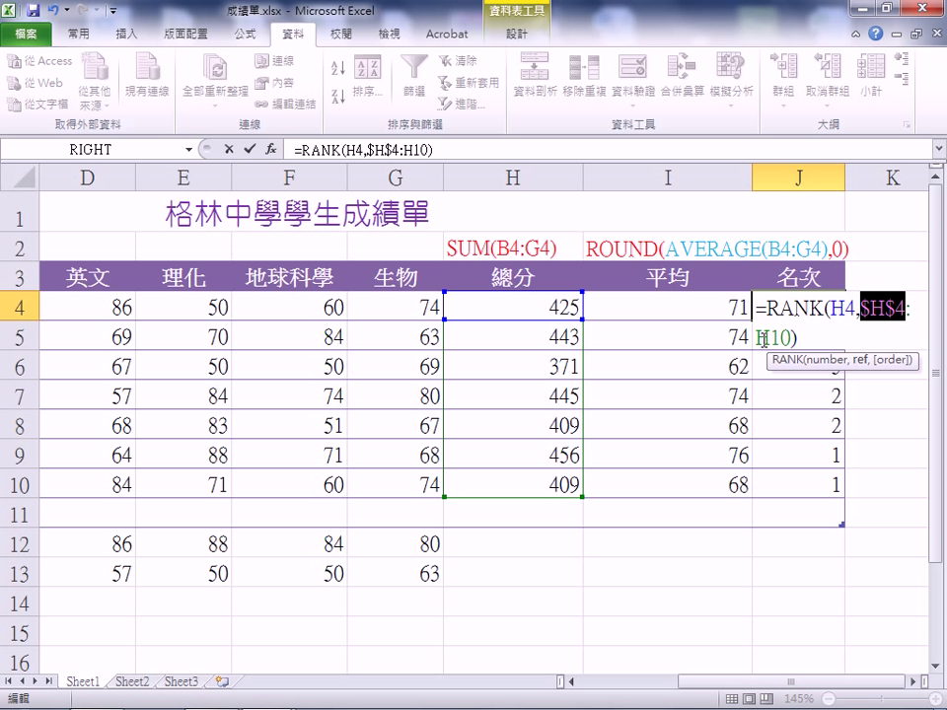
left_click_drag(758, 338, 791, 338)
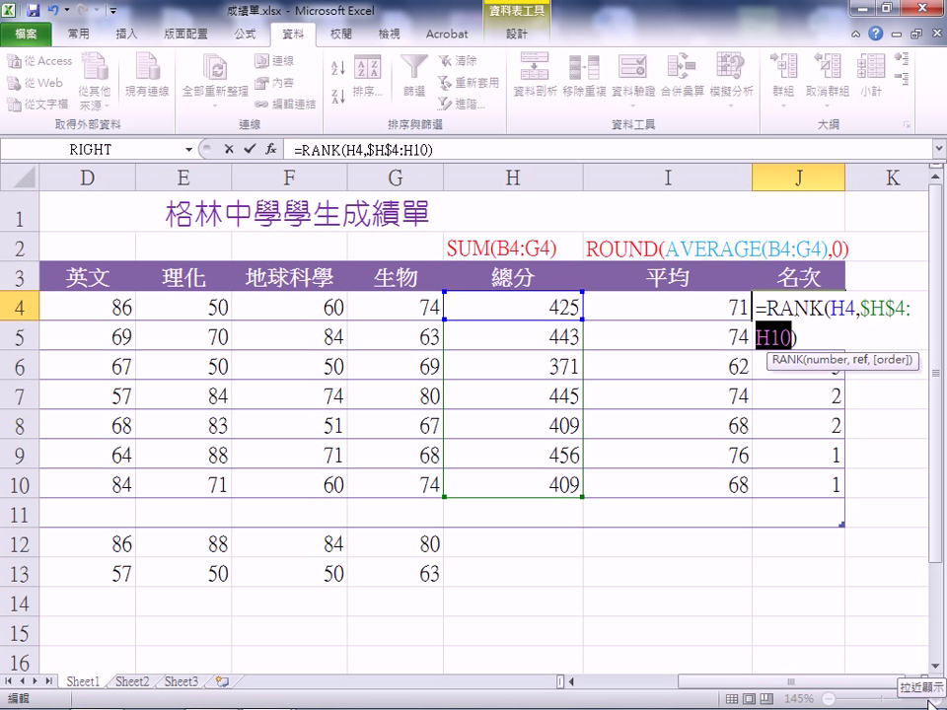
key("F4")
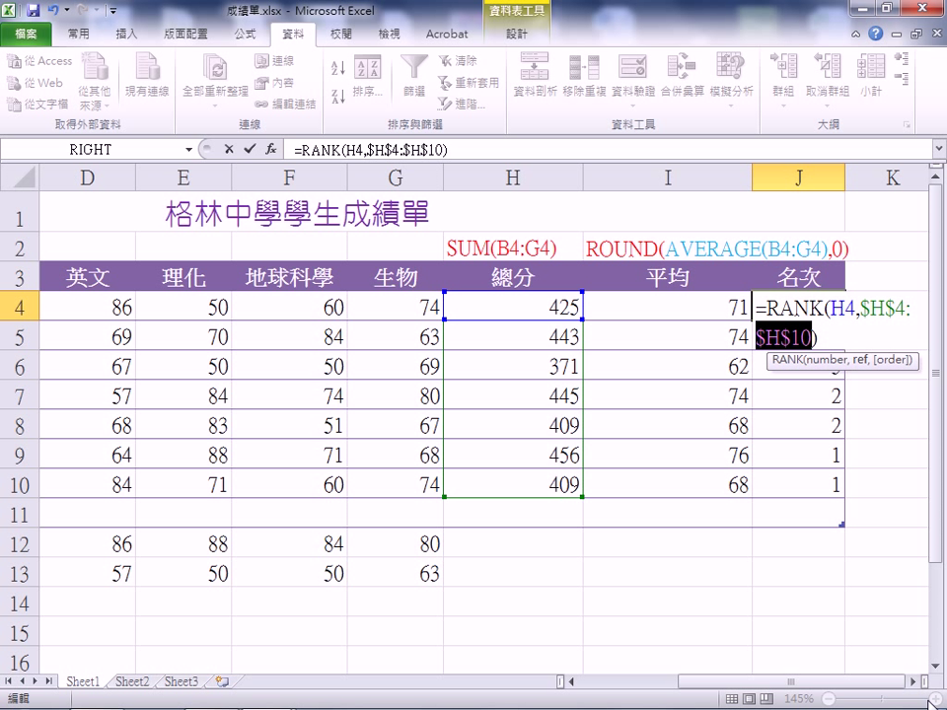
key("Return")
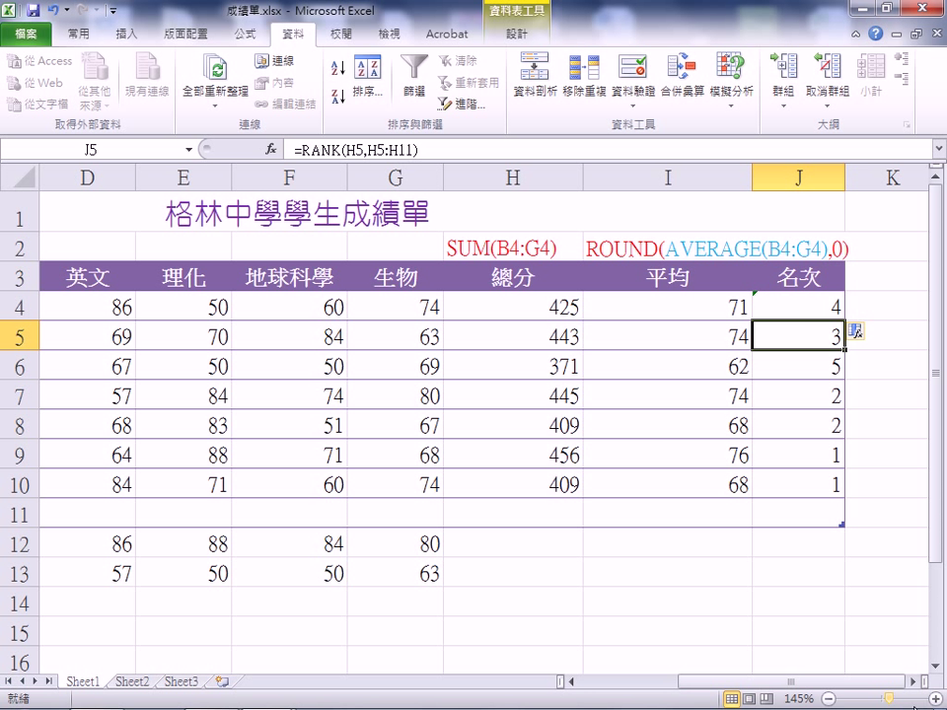
left_click(811, 306)
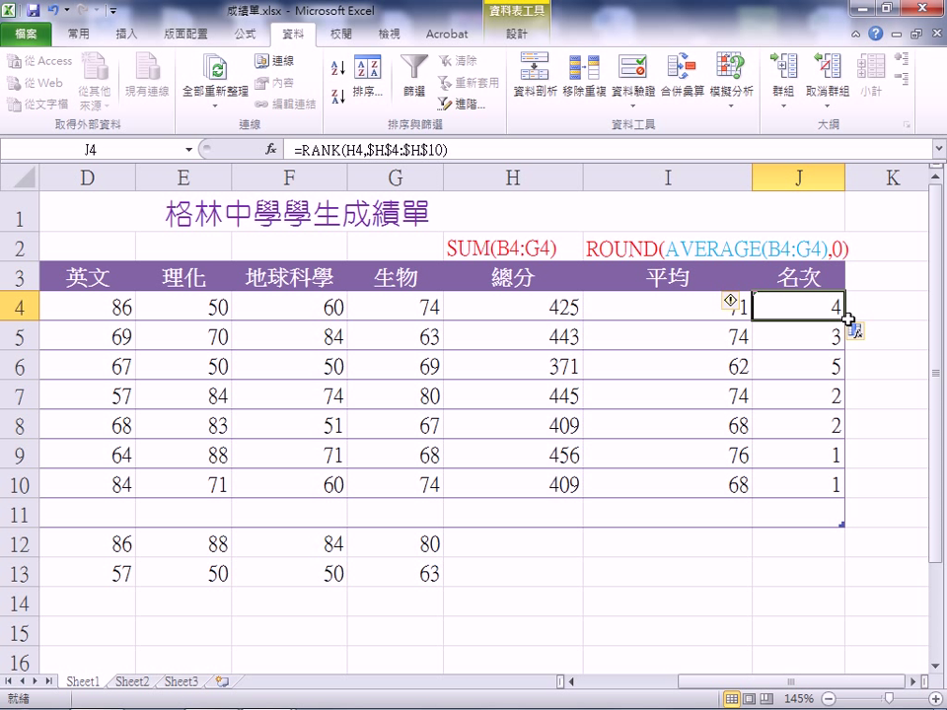
Step: Fill J4's absolute-range RANK formula down to J10 and check the copies in J5, J8, J9, J10
left_click_drag(844, 318, 869, 493)
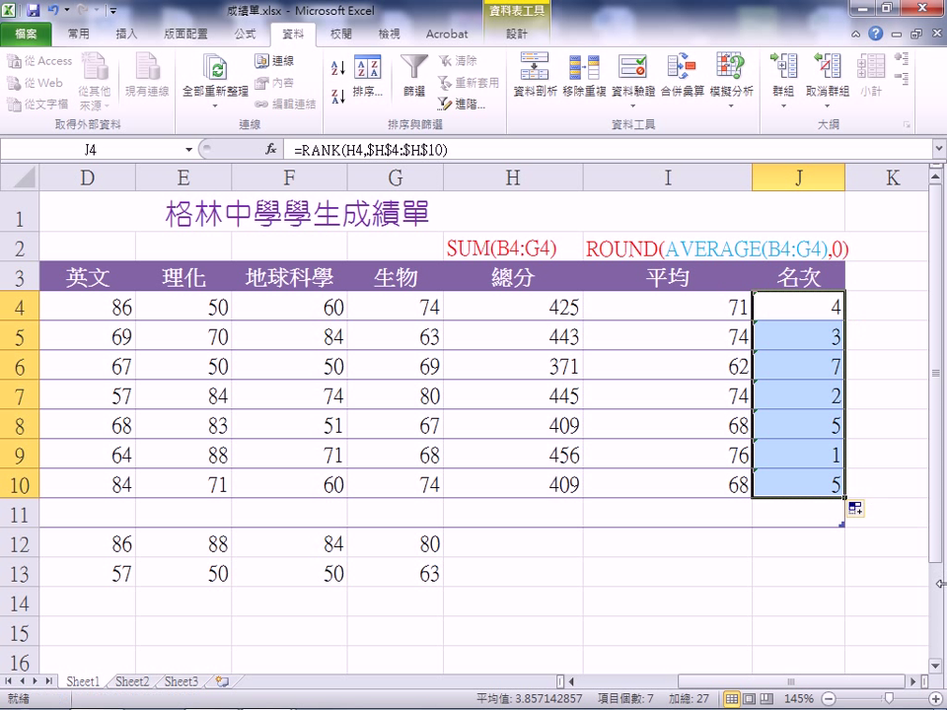
left_click(804, 570)
mouse_move(893, 695)
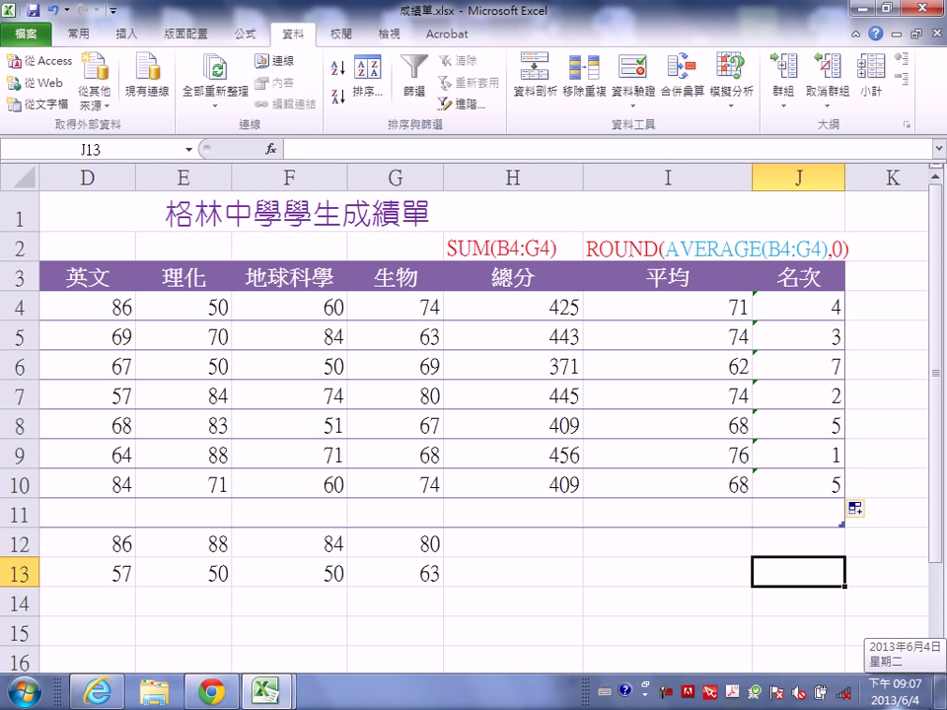
left_click(826, 455)
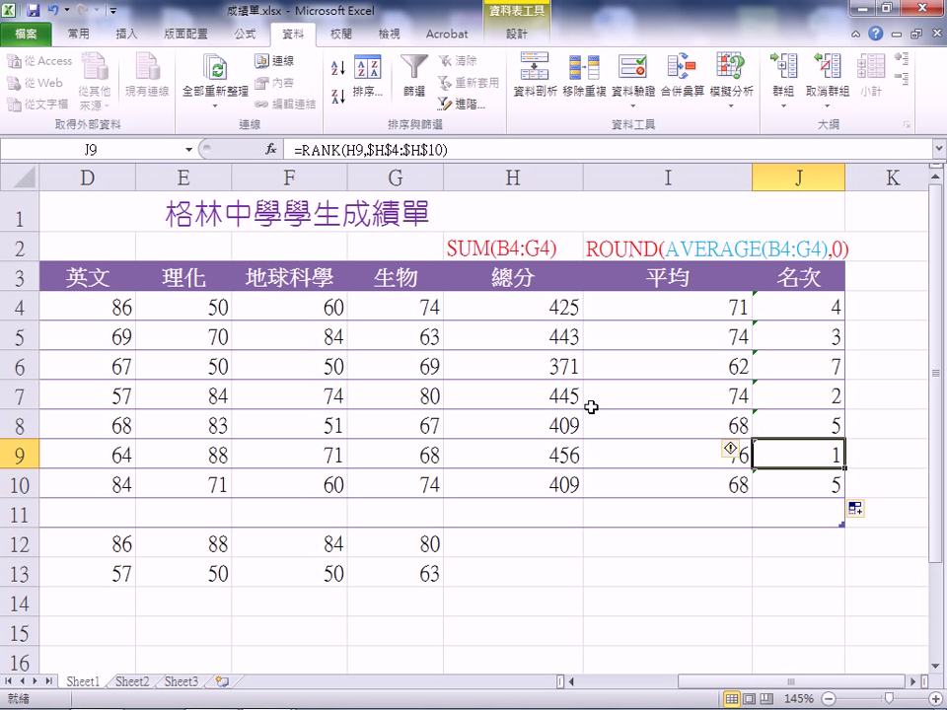
left_click(781, 333)
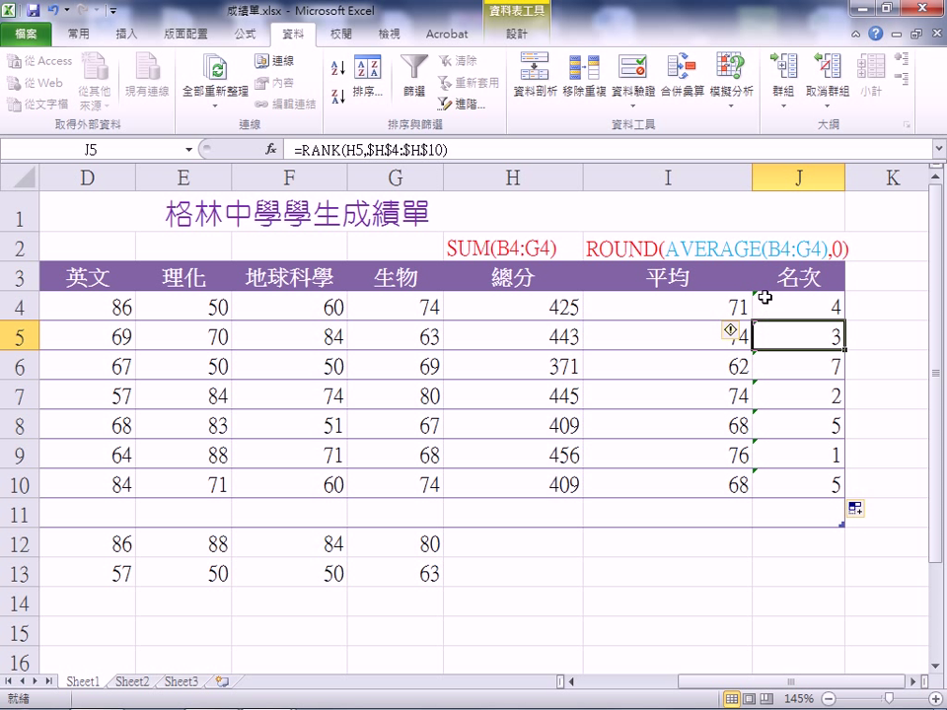
left_click(784, 301)
left_click(761, 426)
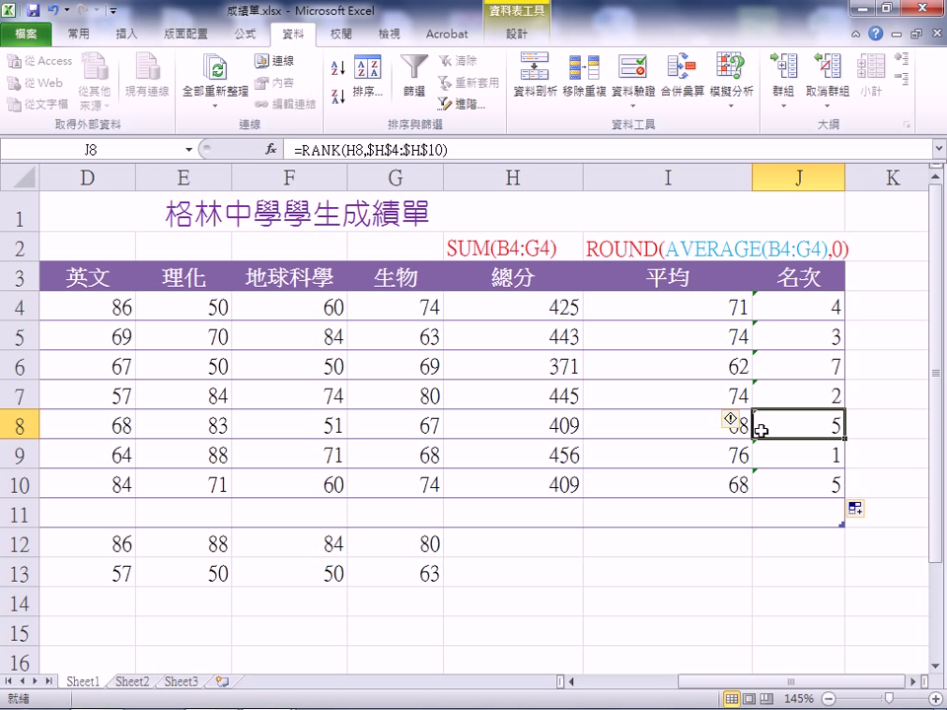
left_click(769, 483)
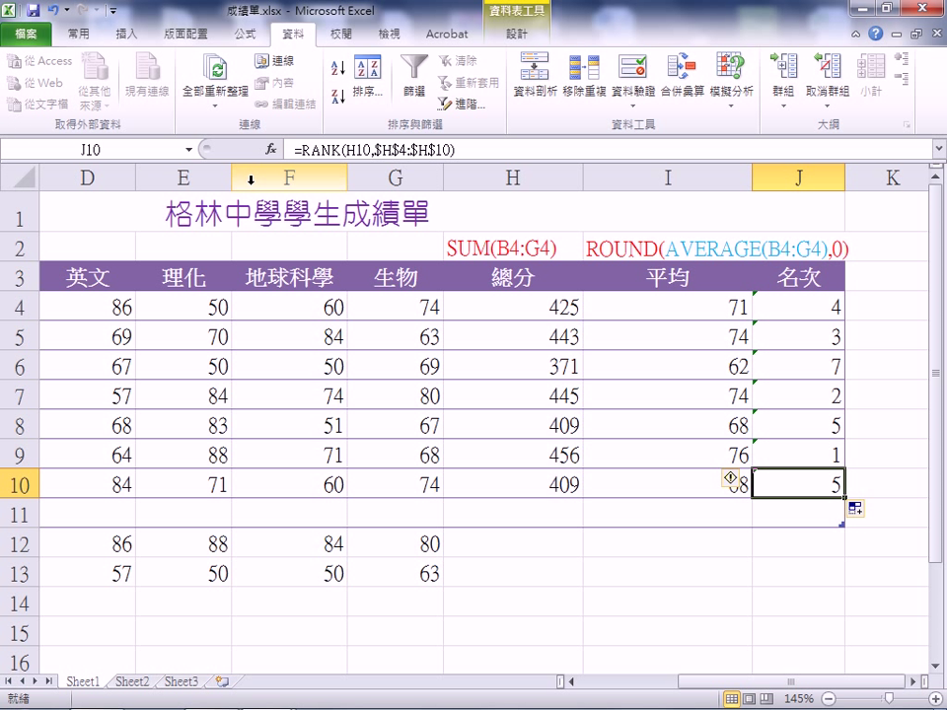
left_click(792, 306)
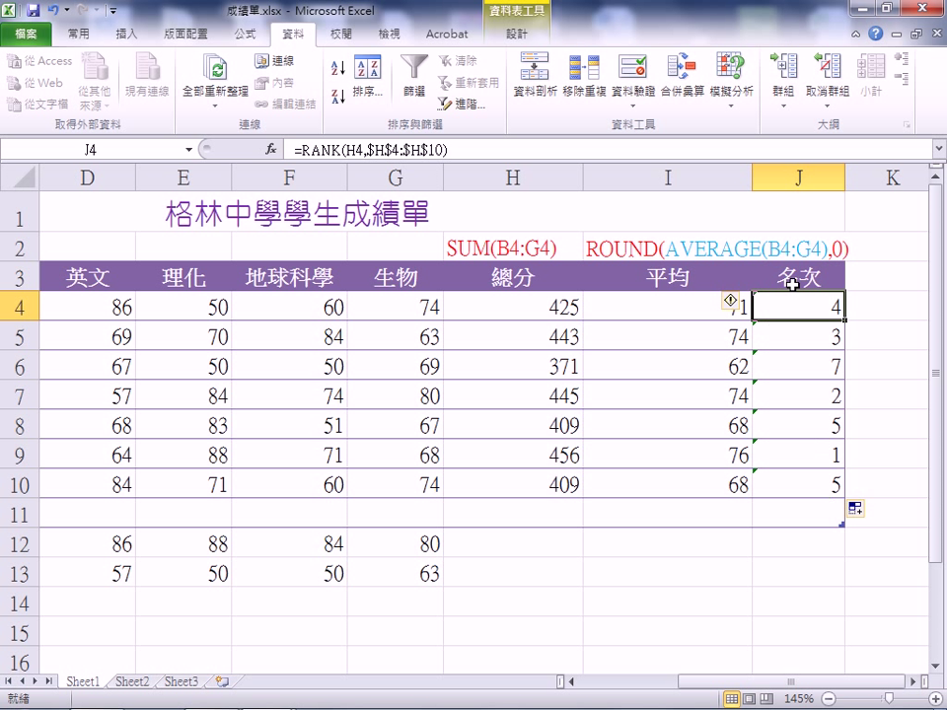
Step: Copy the formula text RANK(H4,$H$4:$H$10) into J2 and widen column I
left_click_drag(294, 149, 463, 148)
key("ctrl+c")
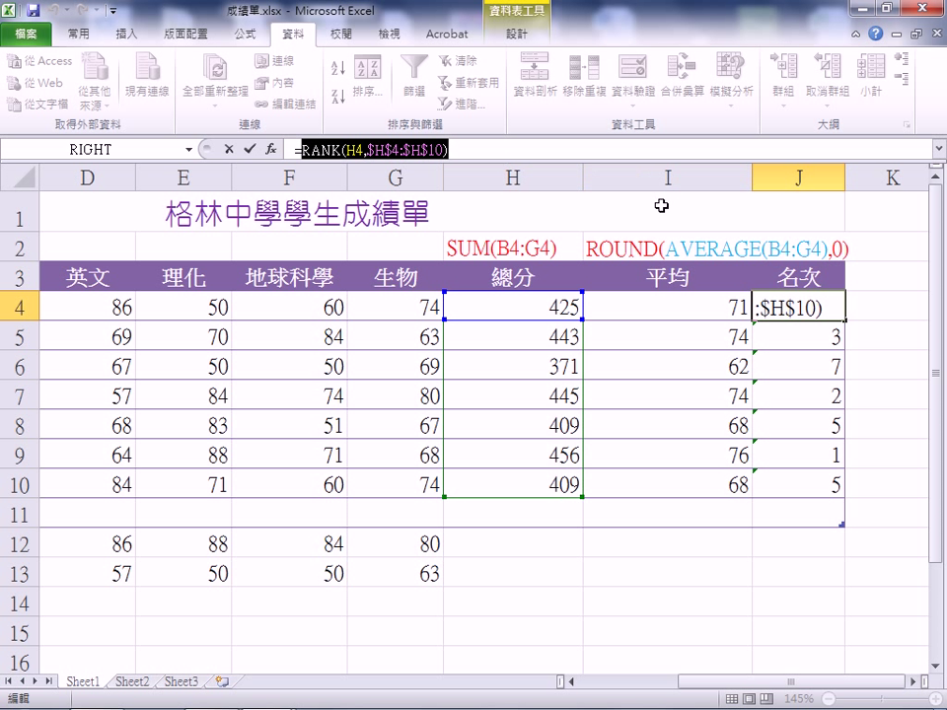
key("ctrl+Return")
left_click(814, 248)
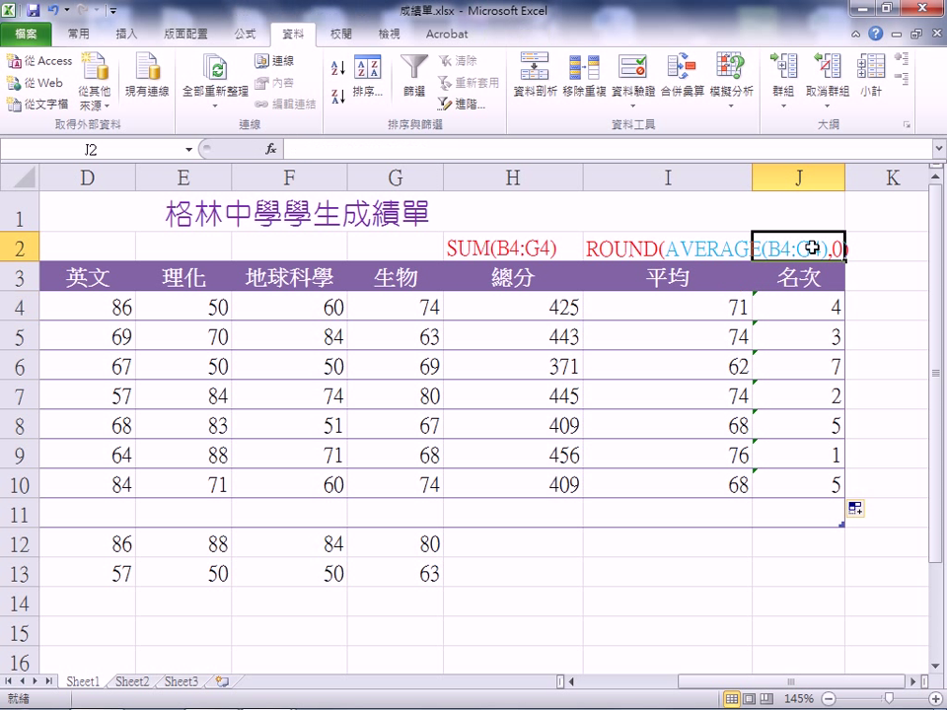
key("ctrl+v")
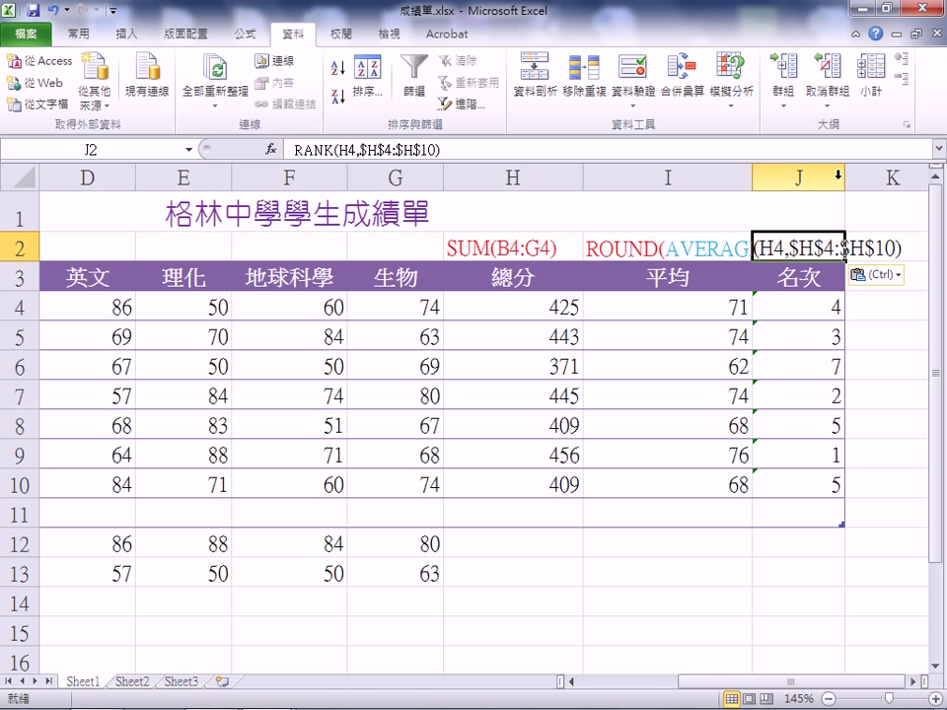
left_click_drag(751, 178, 855, 177)
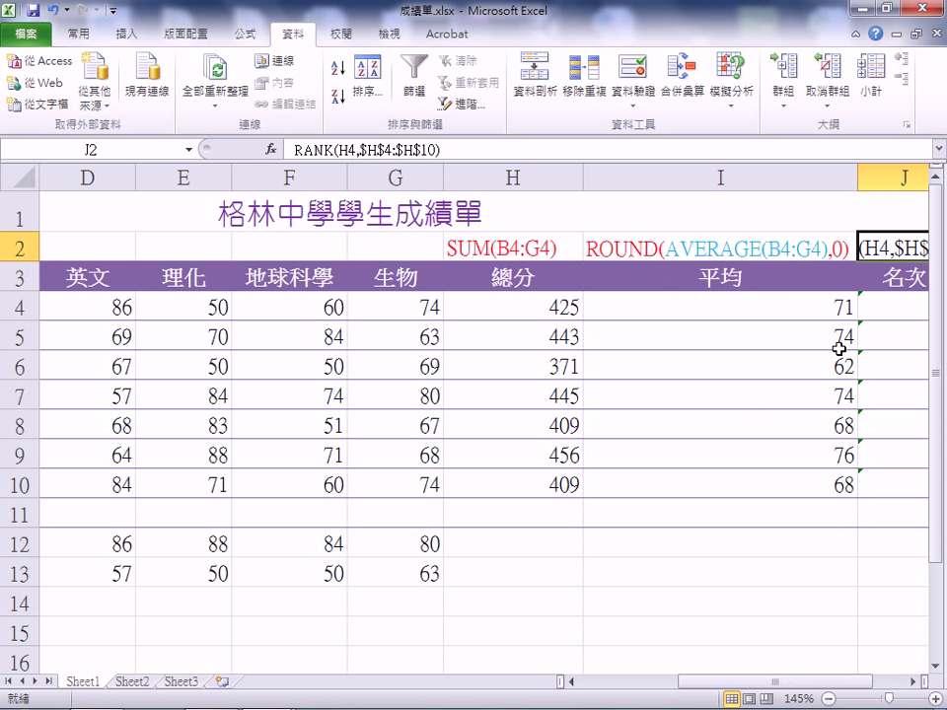
left_click(912, 681)
left_click(912, 681)
left_click(912, 682)
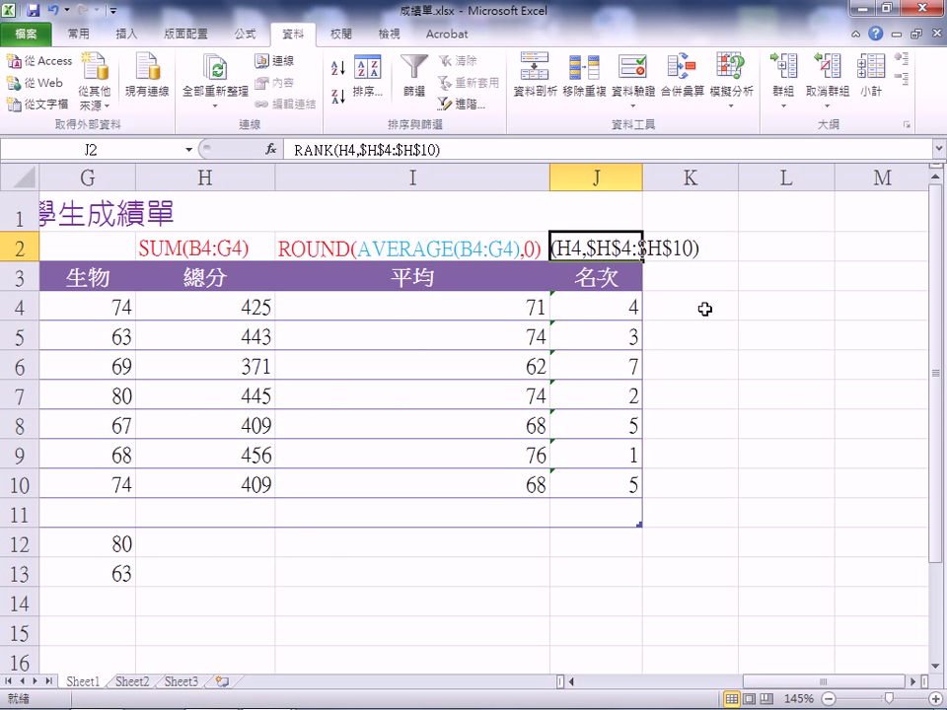
key("Down")
Step: Make the J2 label left-aligned and red, and widen column I slightly more
left_click(617, 238)
left_click(76, 34)
left_click(325, 97)
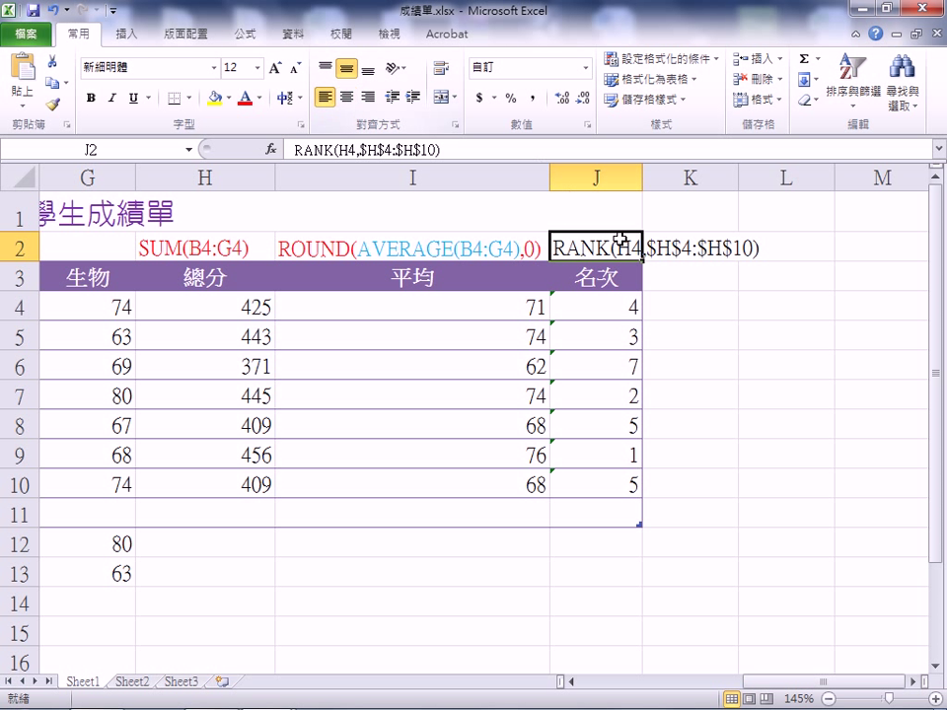
left_click(245, 98)
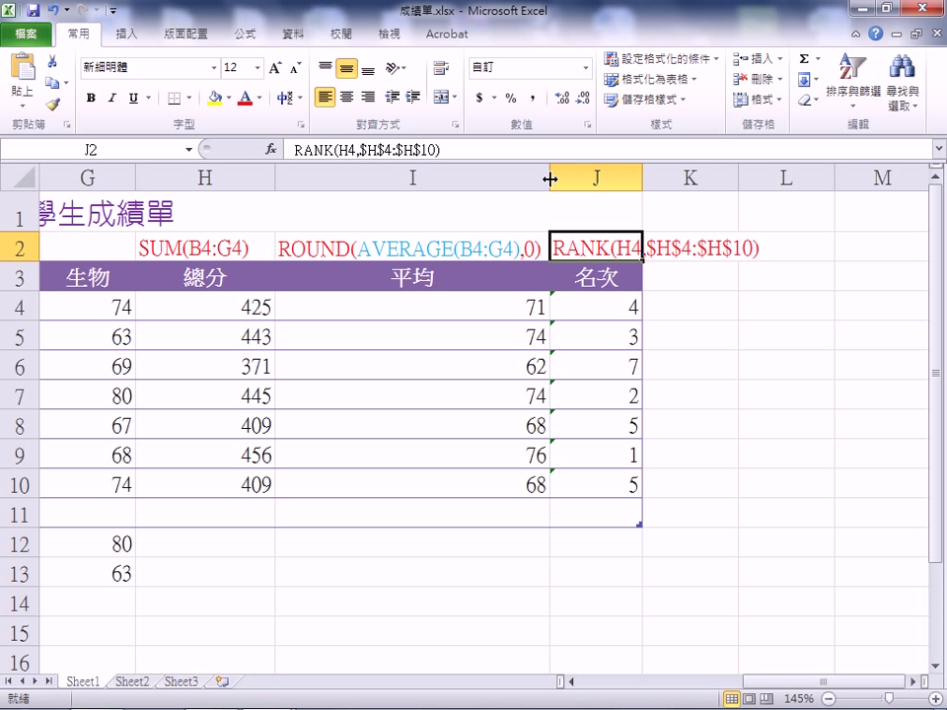
left_click_drag(550, 173, 579, 174)
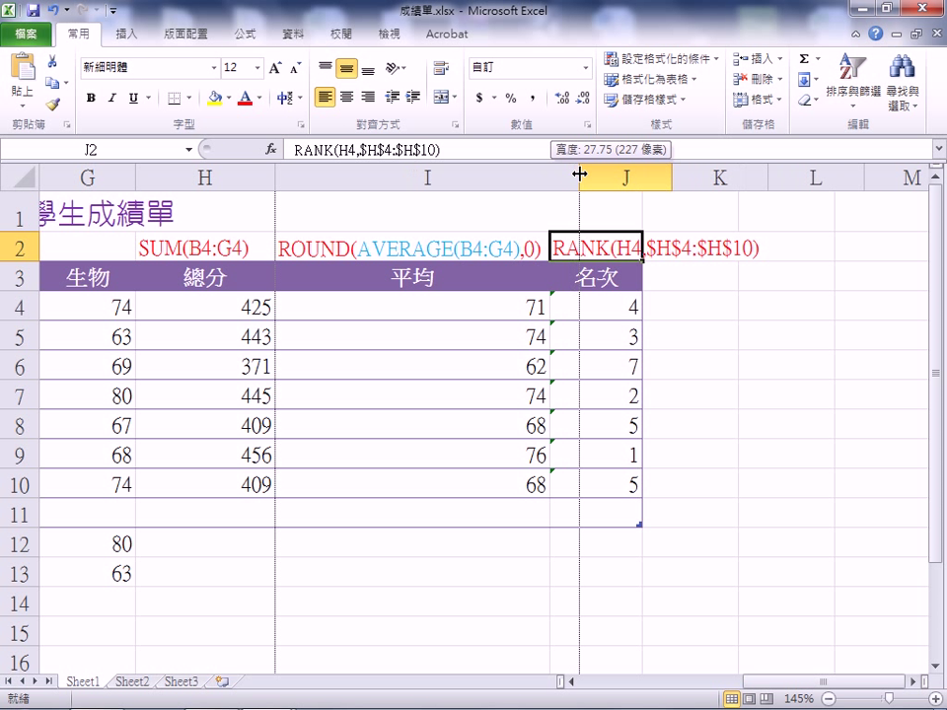
left_click(770, 562)
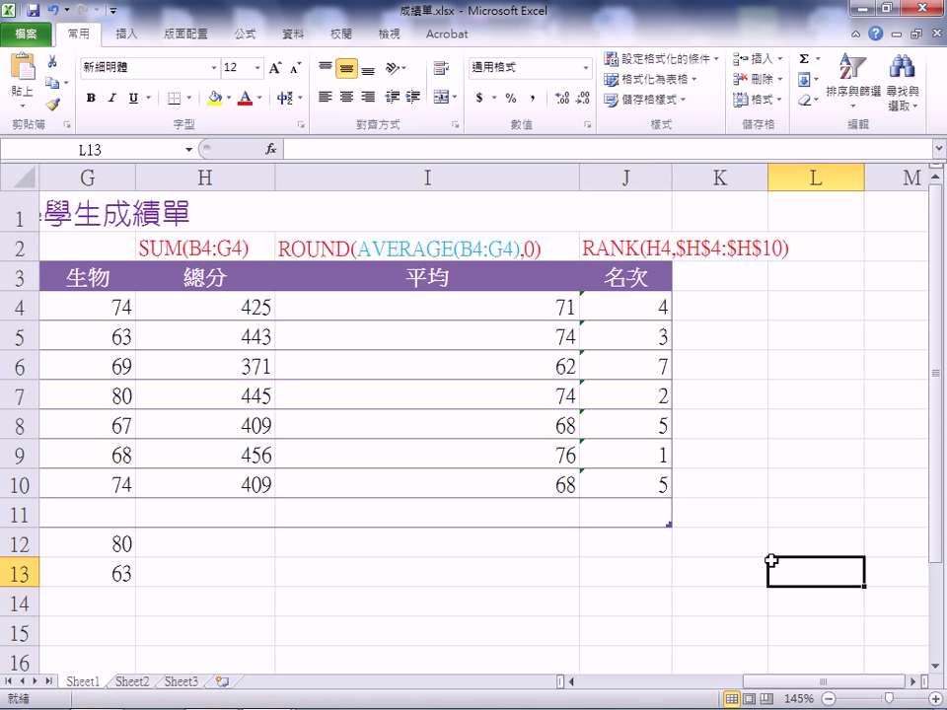